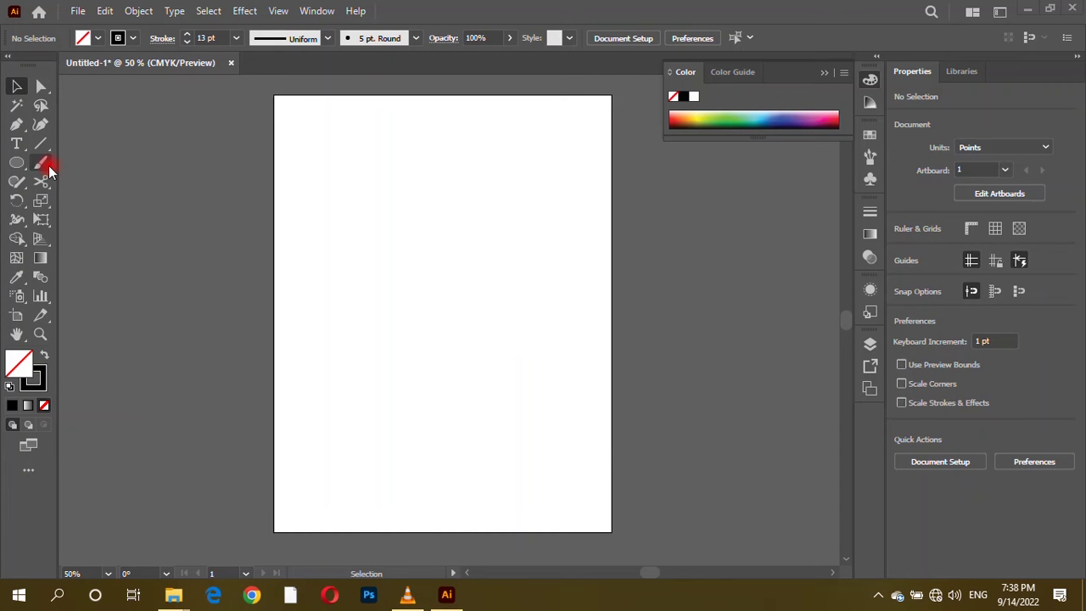
# Draw a large circle, move it toward the page centre, and give its outline a white-to-black gradient
pyautogui.click(17, 162)
pyautogui.moveTo(403, 274)
pyautogui.mouseDown()
pyautogui.moveTo(450, 387)
pyautogui.moveTo(508, 402)
pyautogui.mouseUp()
pyautogui.click(16, 86)
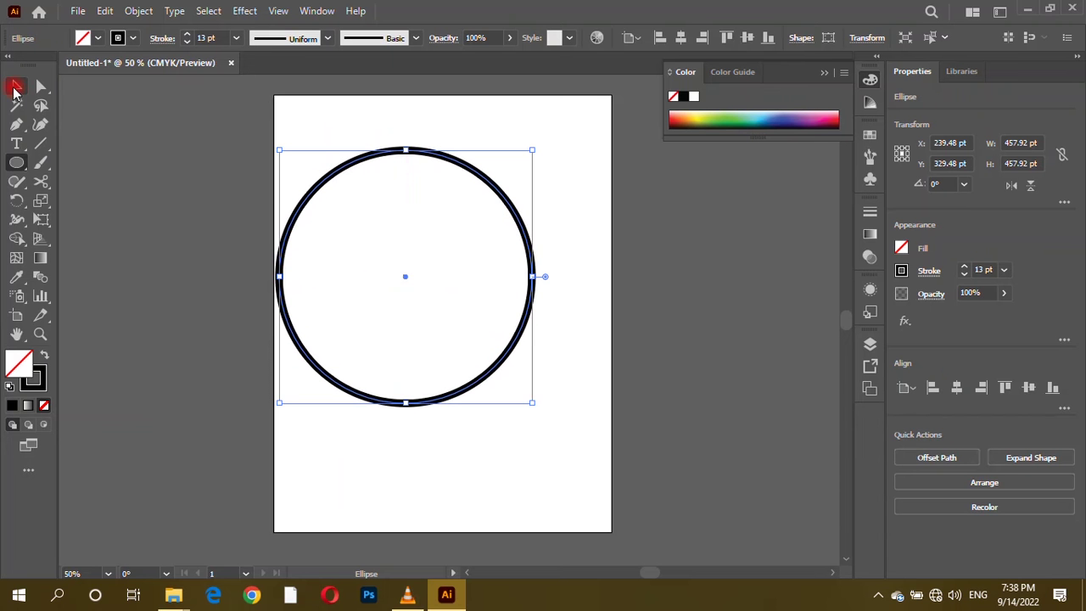
pyautogui.moveTo(357, 161)
pyautogui.mouseDown()
pyautogui.moveTo(388, 158)
pyautogui.moveTo(390, 184)
pyautogui.mouseUp()
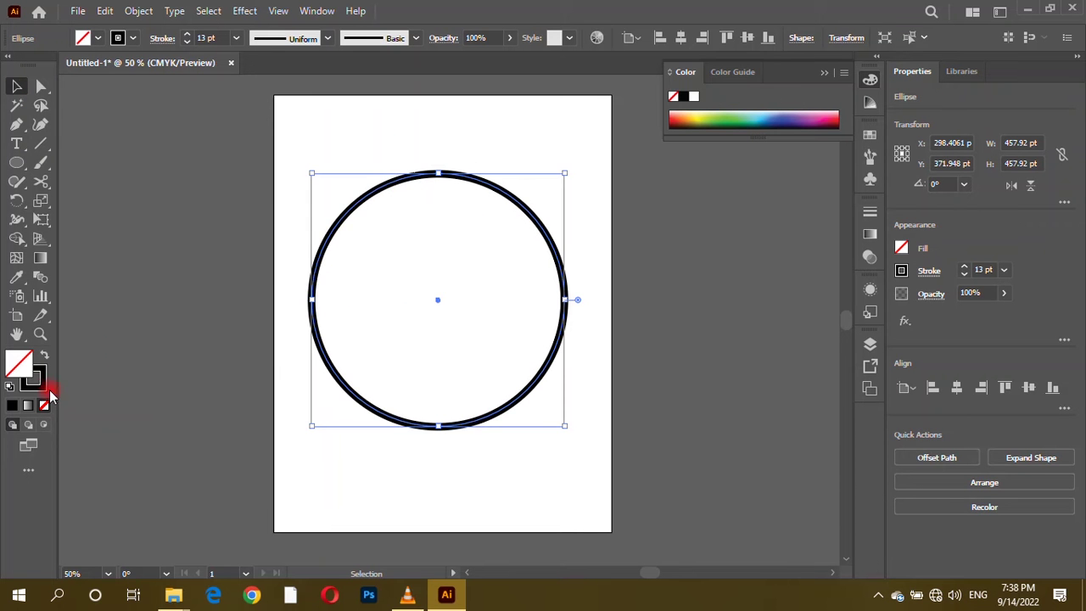
pyautogui.click(40, 385)
pyautogui.click(28, 405)
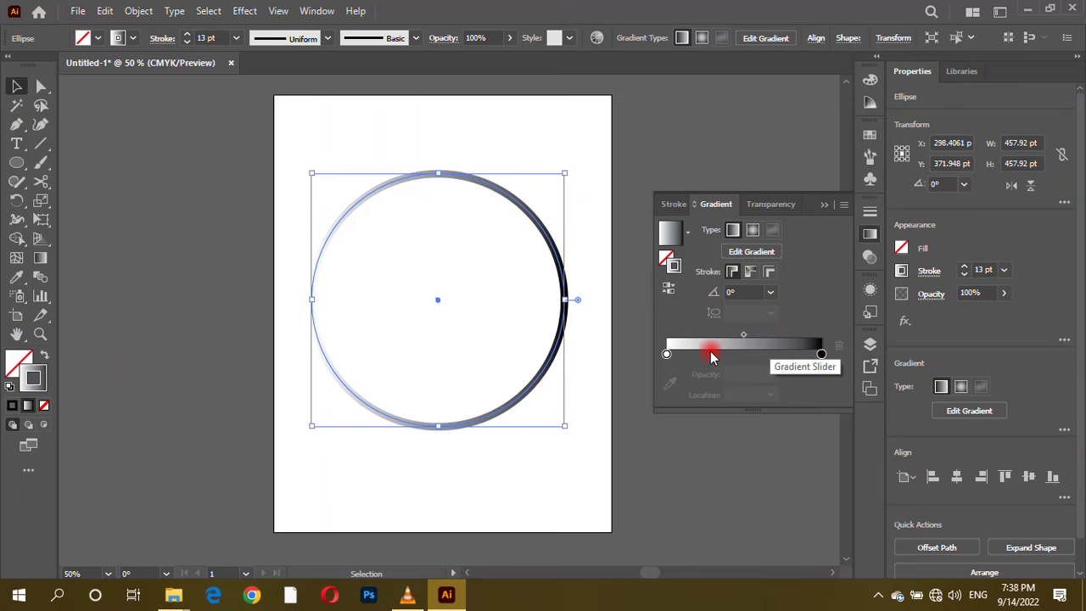
# Move the white gradient stop to the middle of the outline gradient and colour it red
pyautogui.click(666, 354)
pyautogui.moveTo(666, 354); pyautogui.dragTo(748, 364)
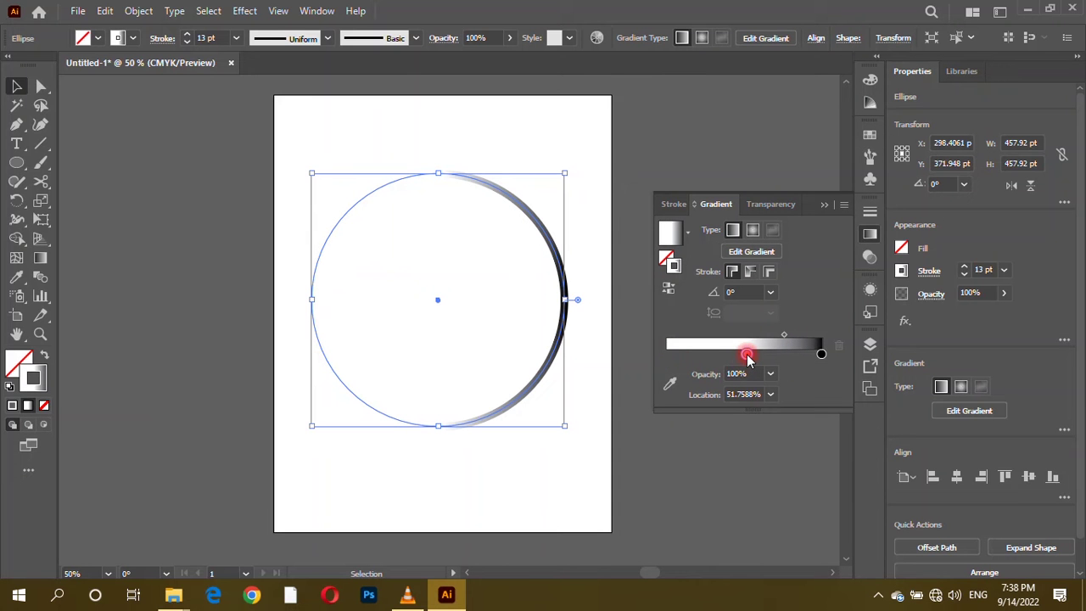
pyautogui.click(746, 356)
pyautogui.click(669, 383)
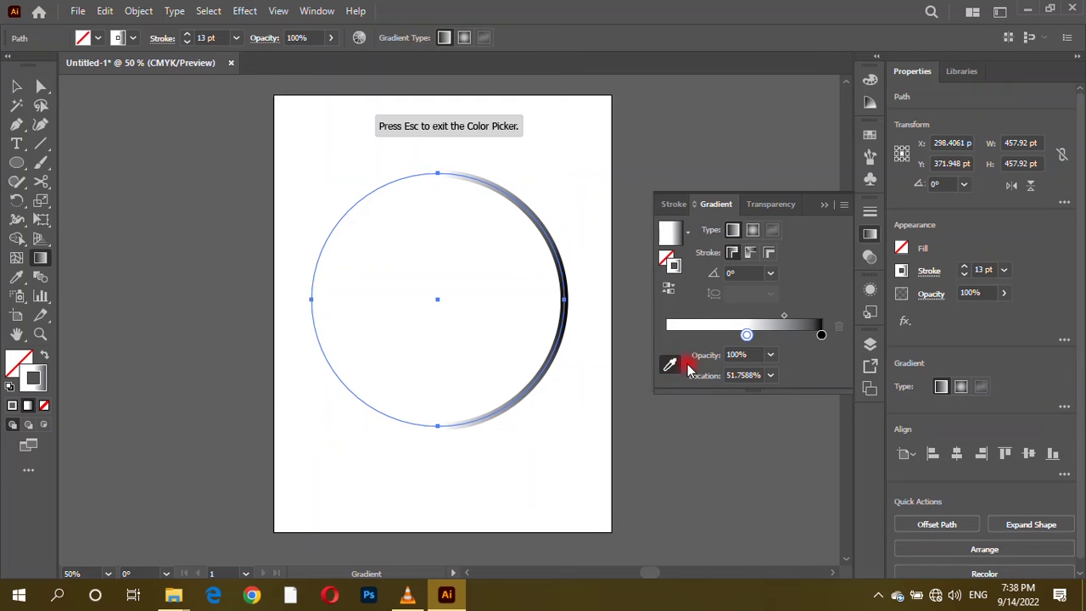
pyautogui.click(758, 339)
pyautogui.doubleClick(747, 334)
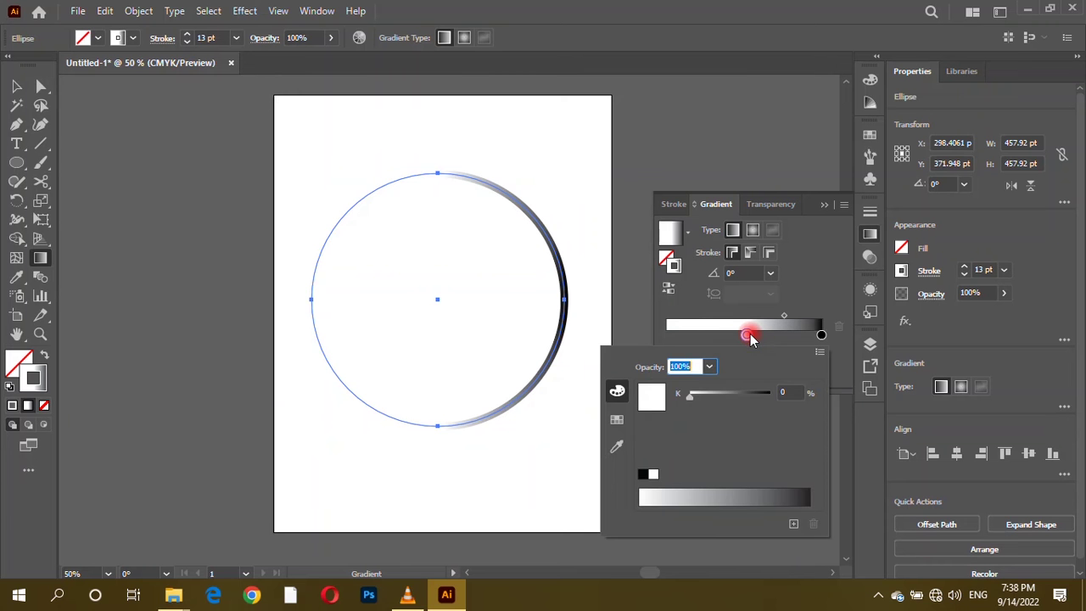
pyautogui.click(617, 419)
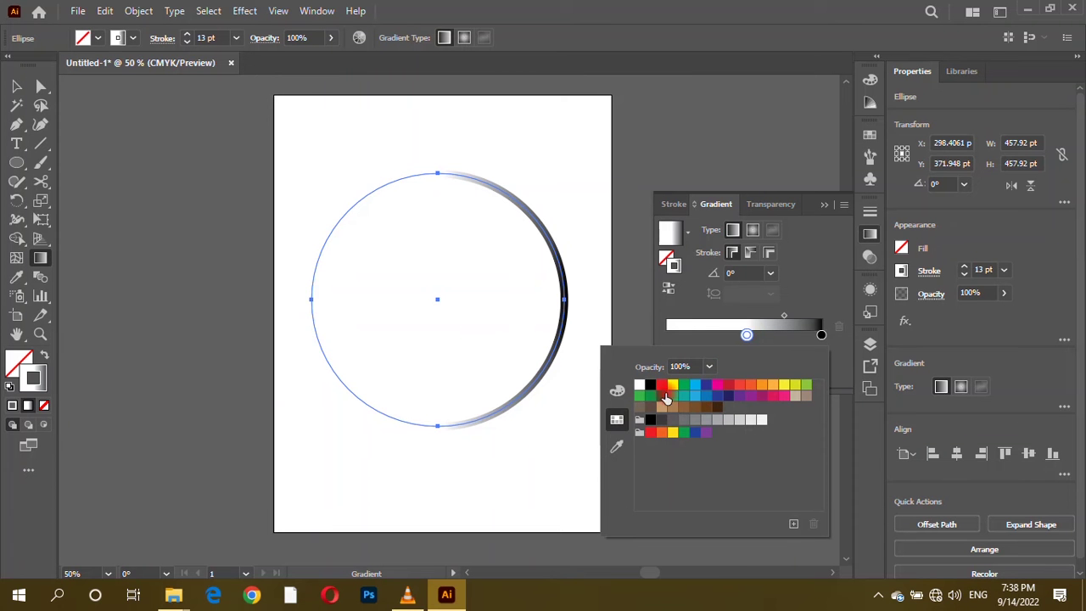
pyautogui.click(662, 385)
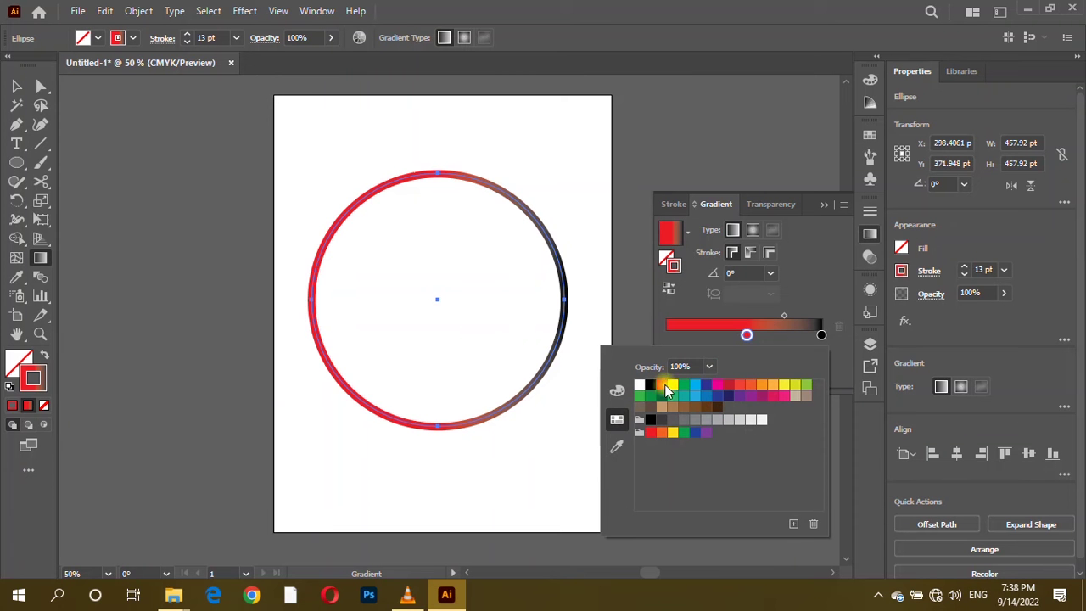
# Make the end stop cyan and add a dark blue stop at the gradient's start
pyautogui.doubleClick(821, 334)
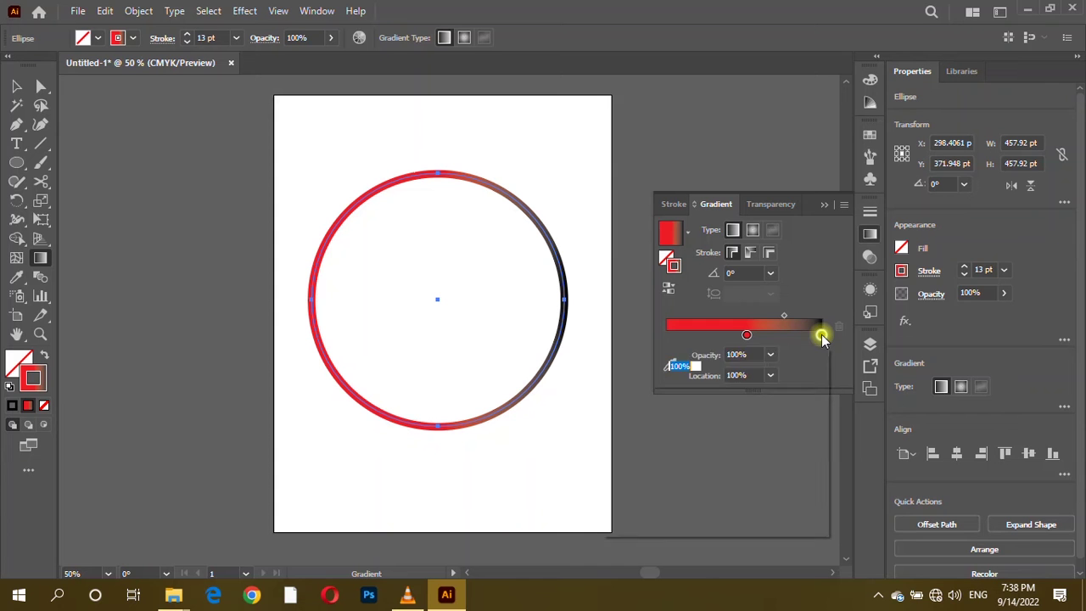
pyautogui.doubleClick(821, 334)
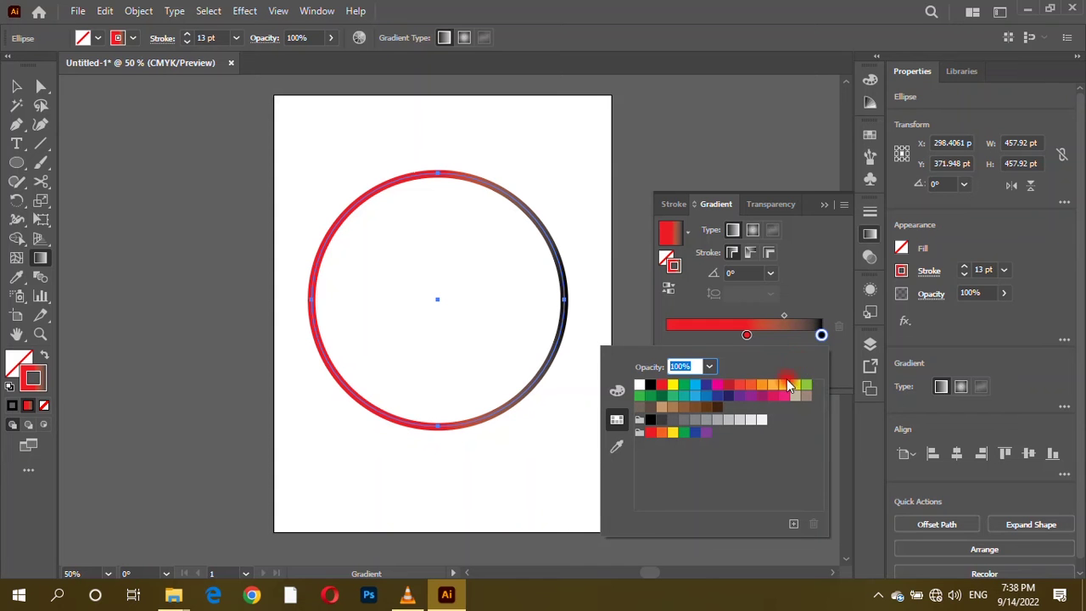
pyautogui.click(694, 386)
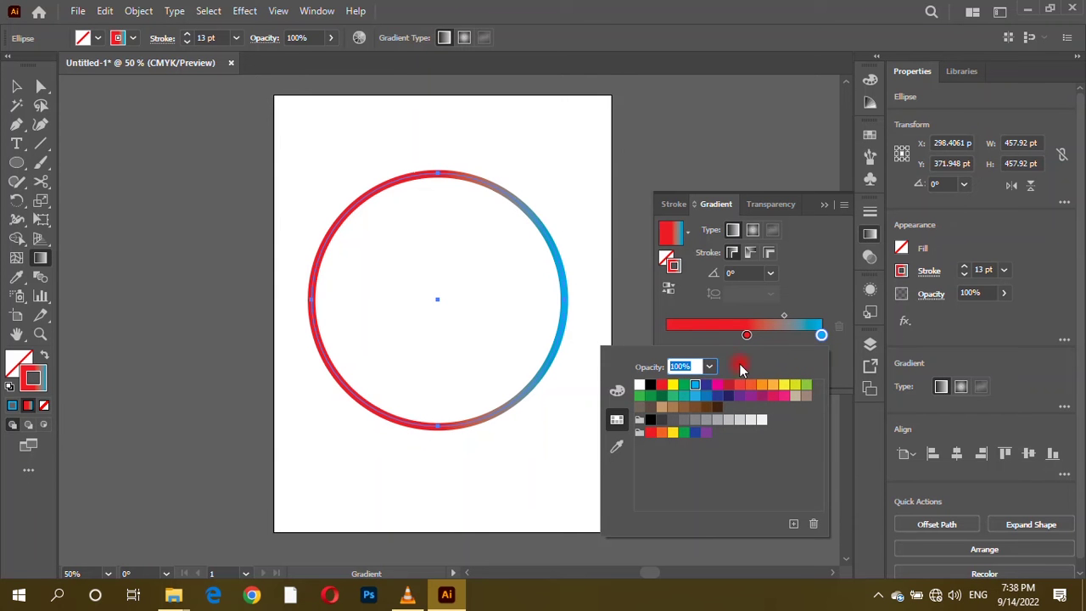
pyautogui.click(671, 336)
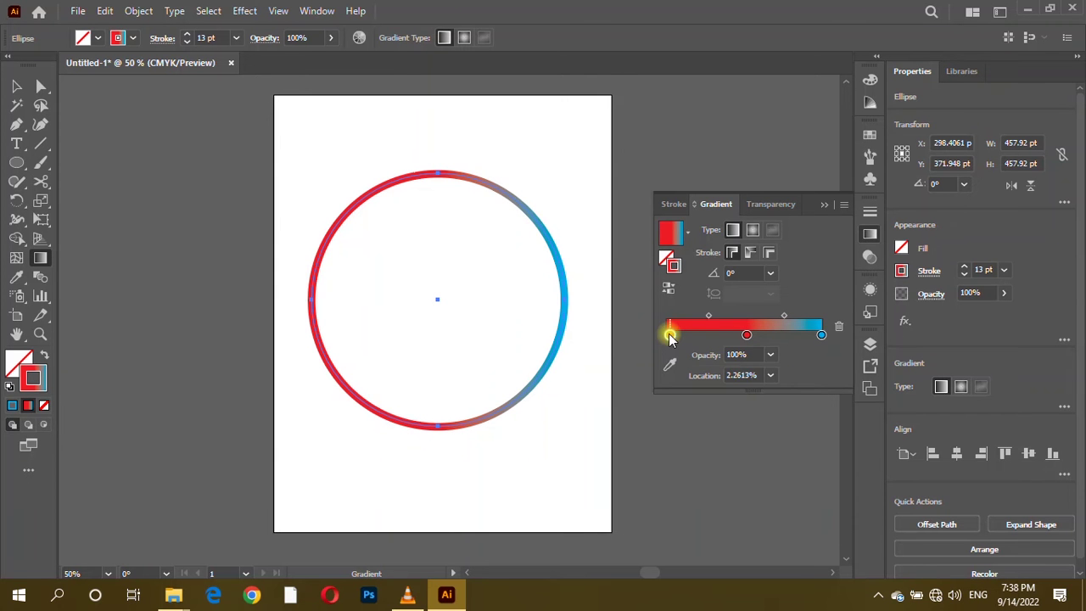
pyautogui.doubleClick(670, 335)
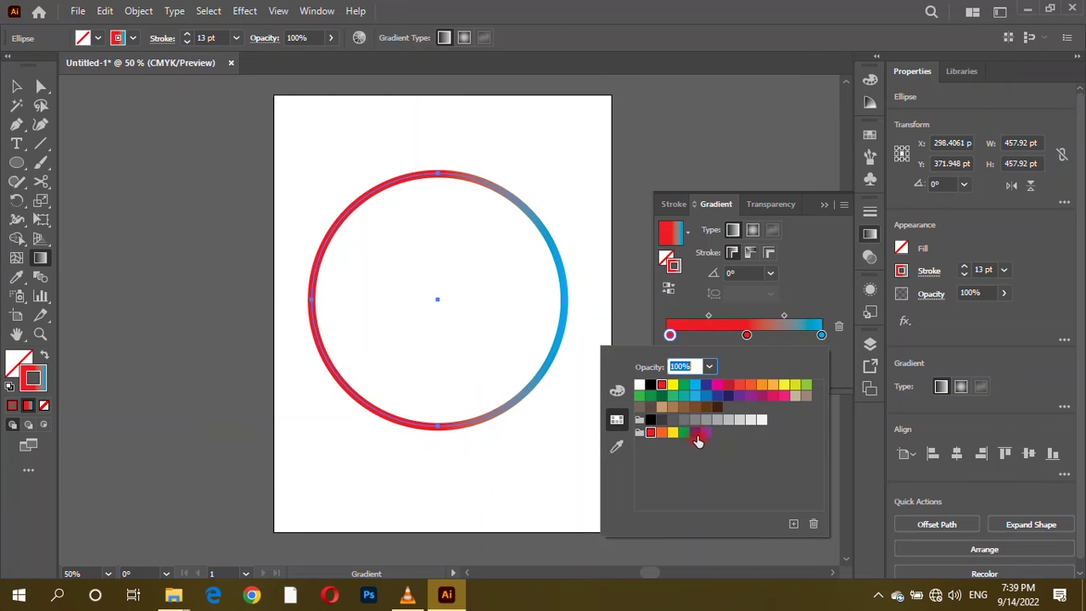
pyautogui.click(697, 437)
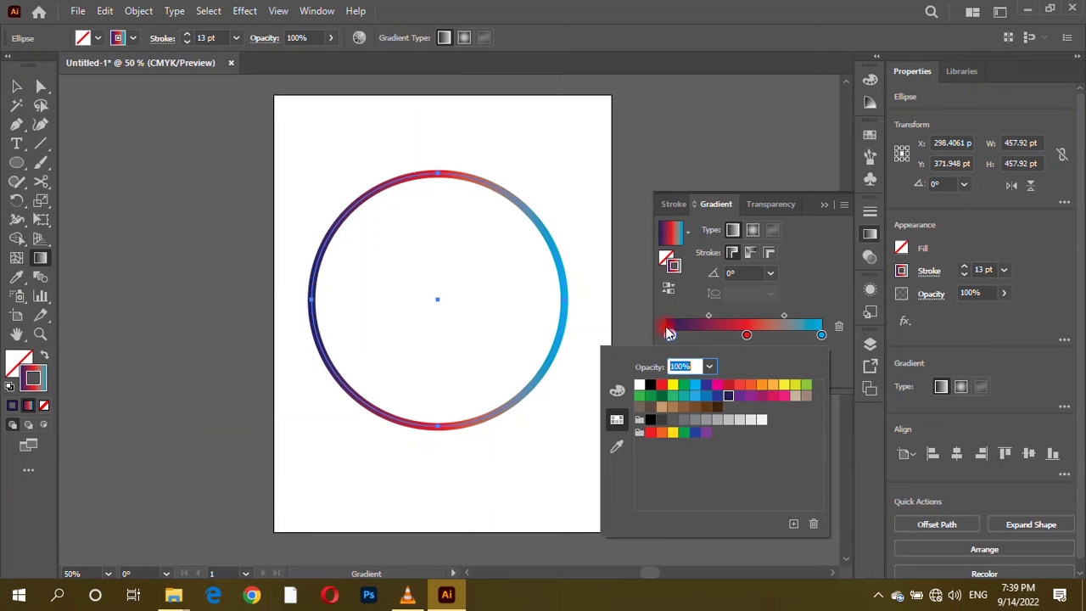
pyautogui.click(31, 80)
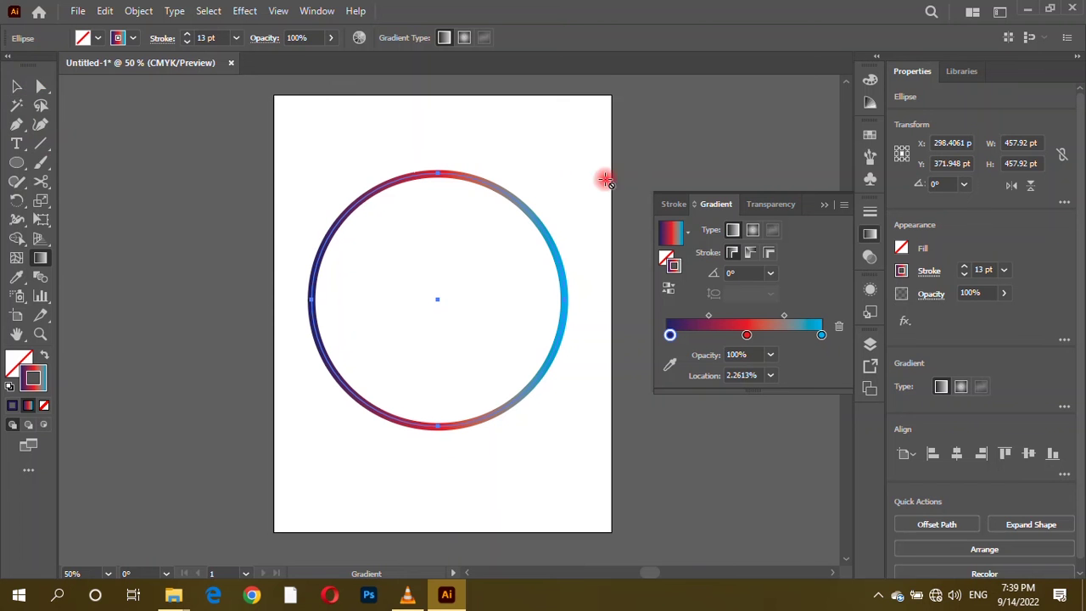
pyautogui.click(15, 88)
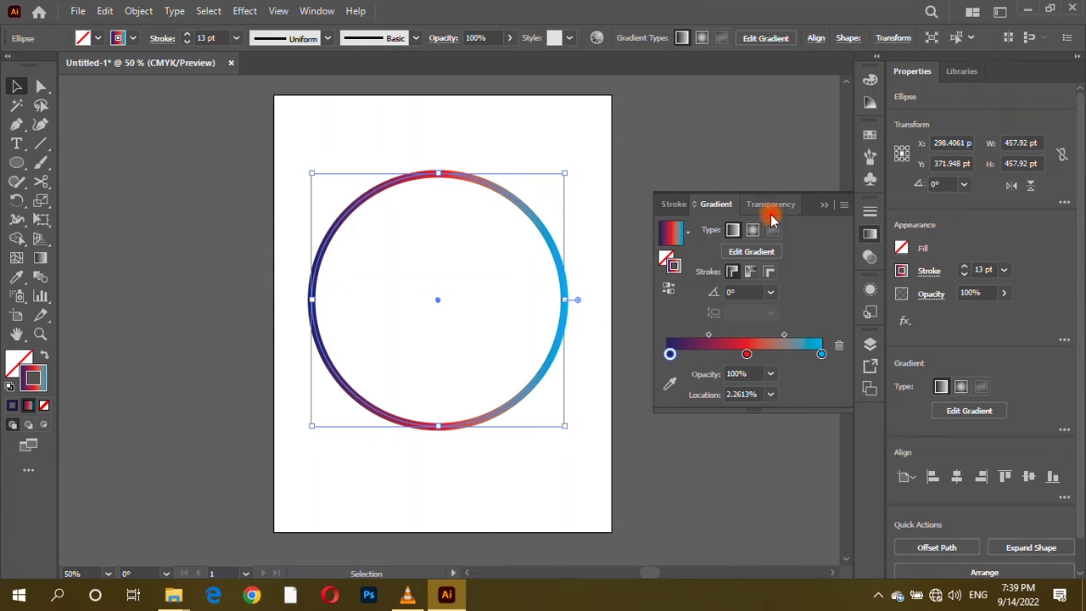
# Turn the outline into dashed round dots with a tapering width profile
pyautogui.click(930, 270)
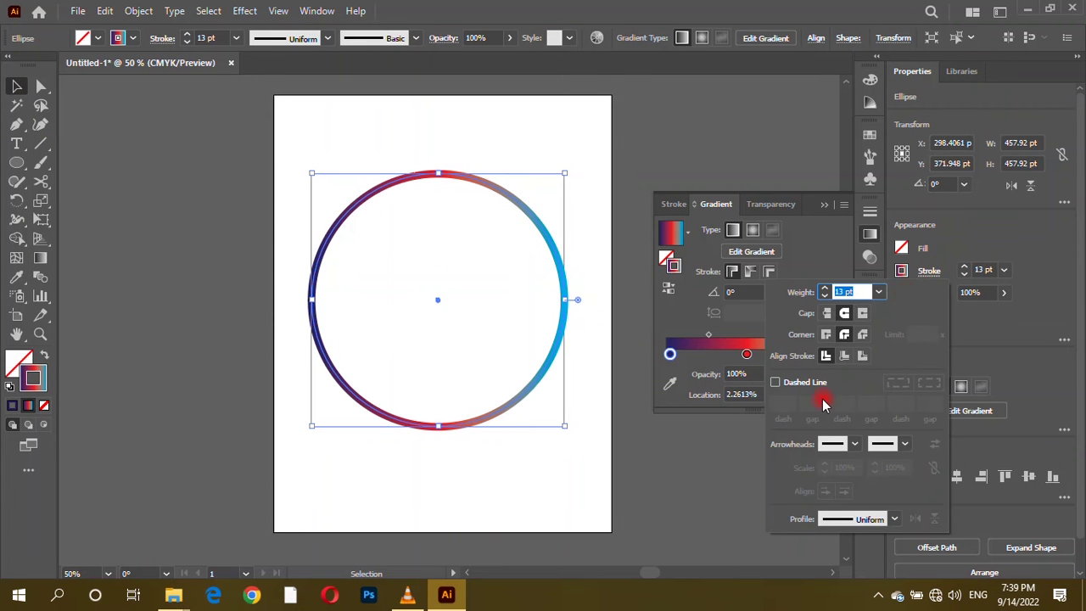
pyautogui.click(776, 383)
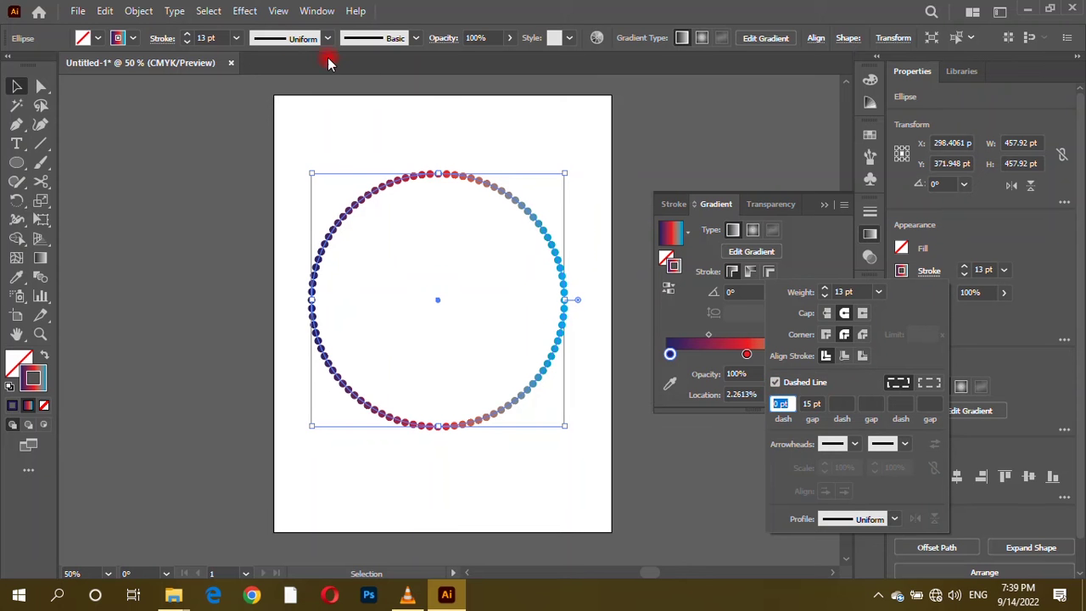
pyautogui.click(286, 43)
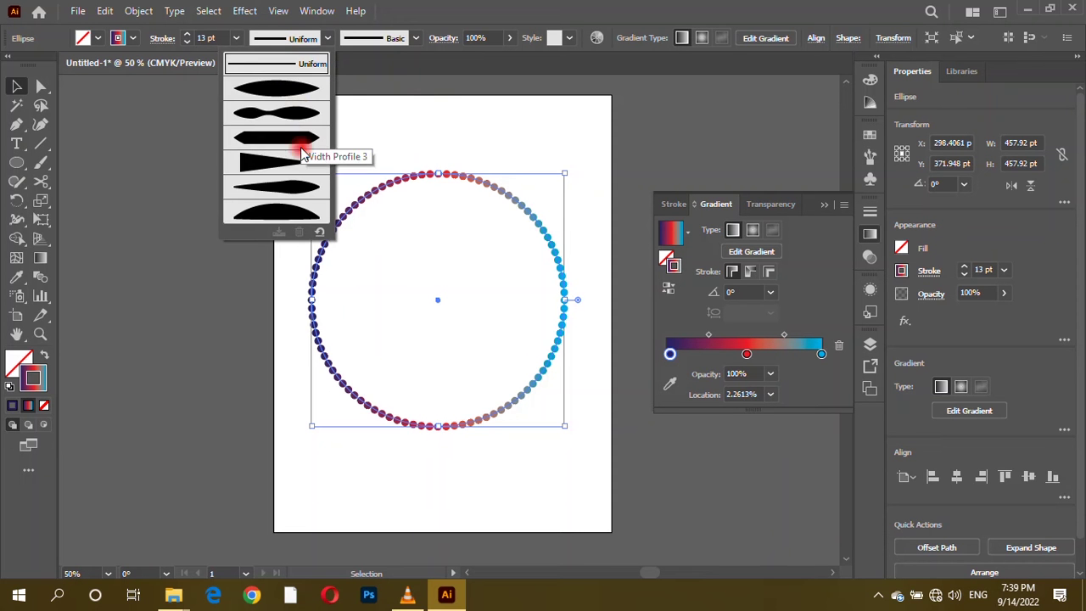
pyautogui.click(297, 161)
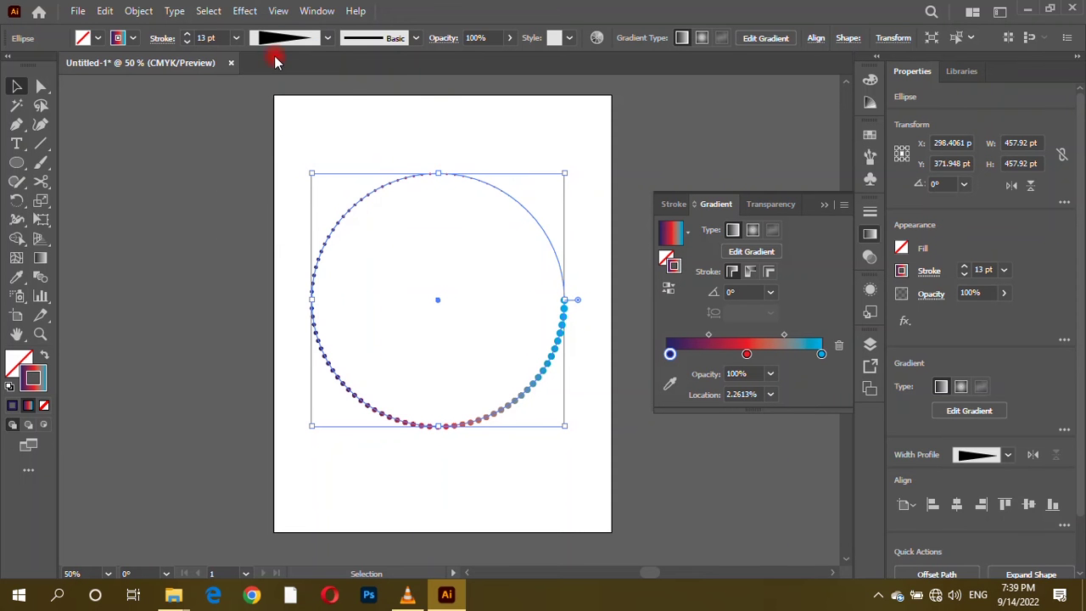
pyautogui.click(191, 195)
pyautogui.click(550, 361)
# Open the Distort & Transform > Transform effect and set it to 20 copies
pyautogui.click(245, 10)
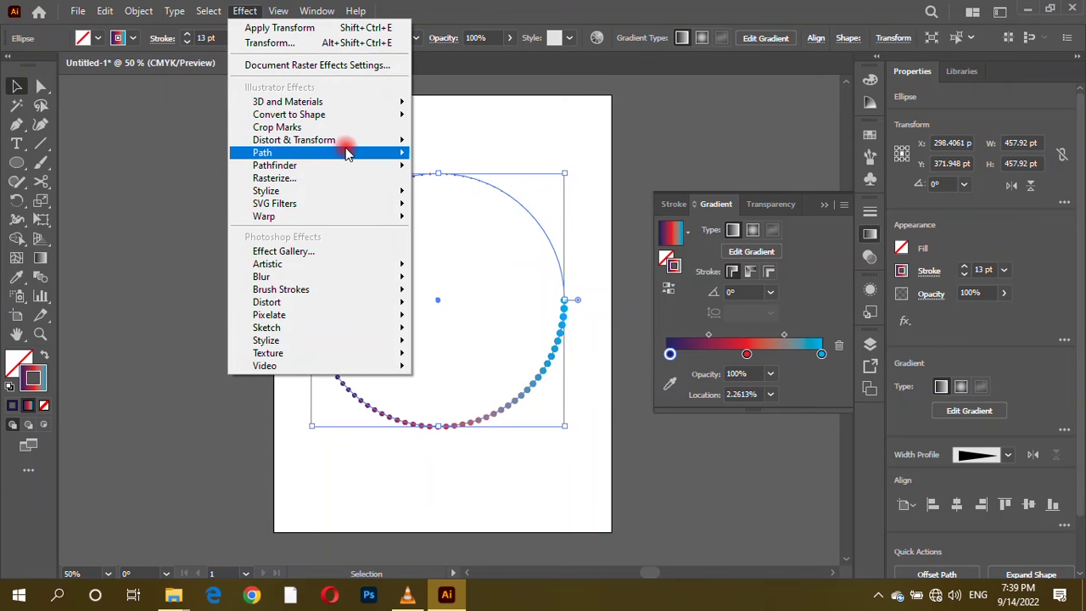
pyautogui.moveTo(275, 165)
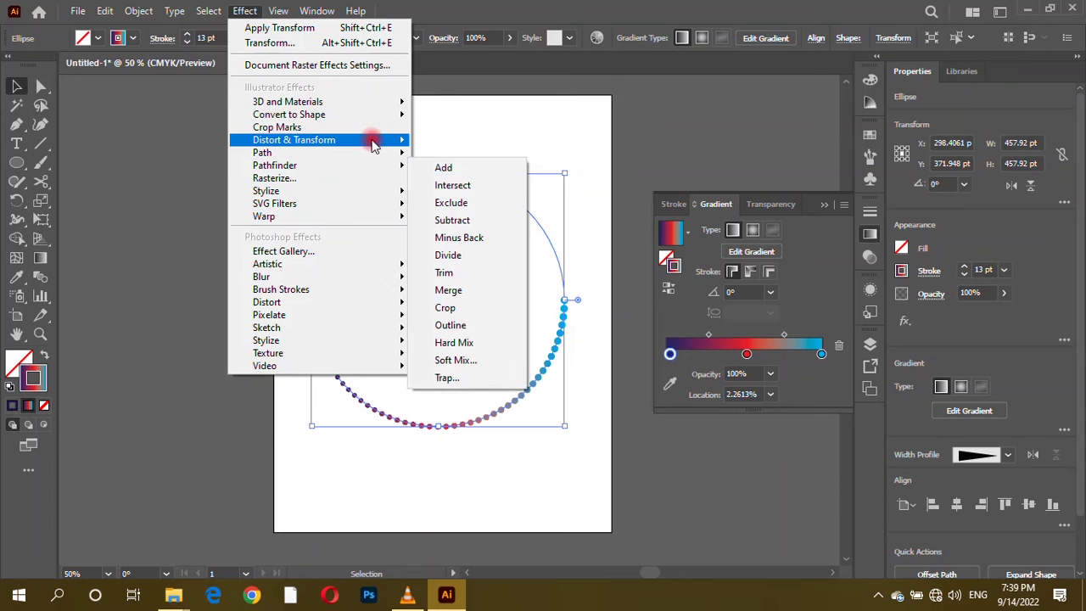
pyautogui.moveTo(293, 140)
pyautogui.click(456, 196)
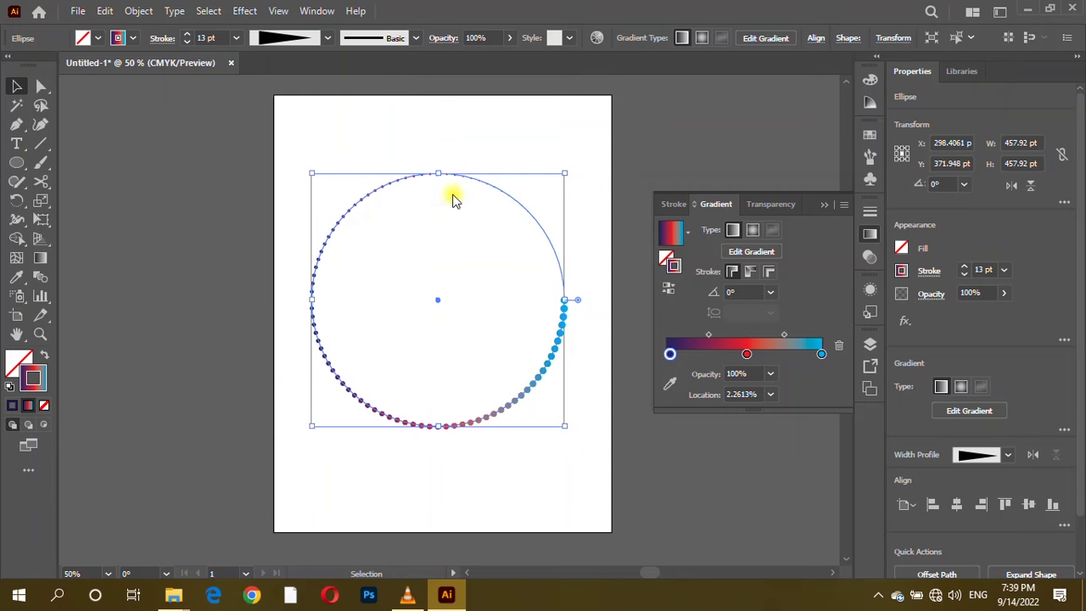
pyautogui.moveTo(727, 119); pyautogui.dragTo(828, 136)
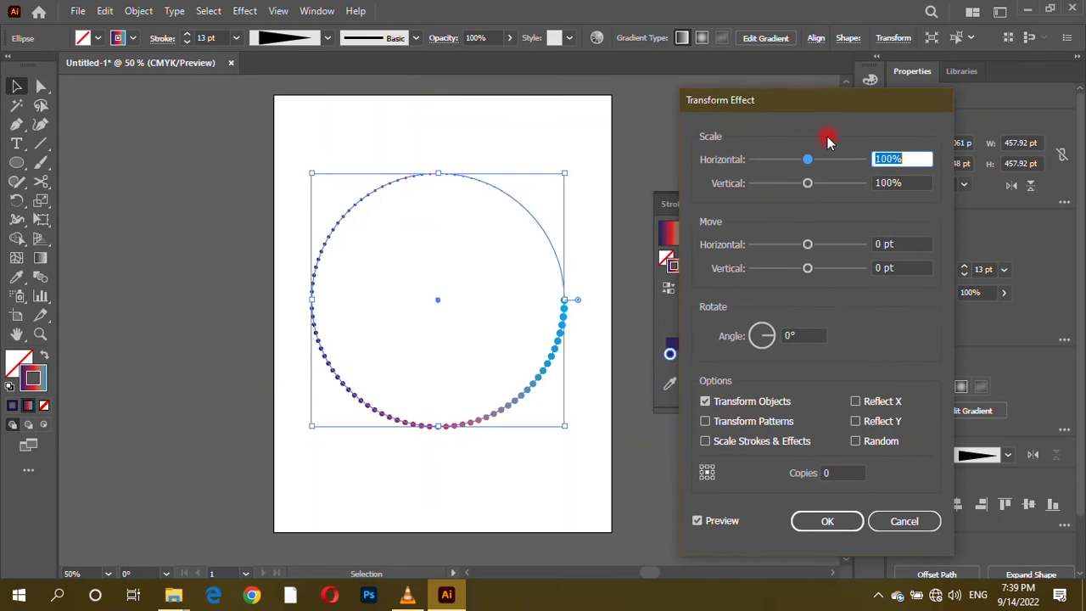
pyautogui.click(841, 471)
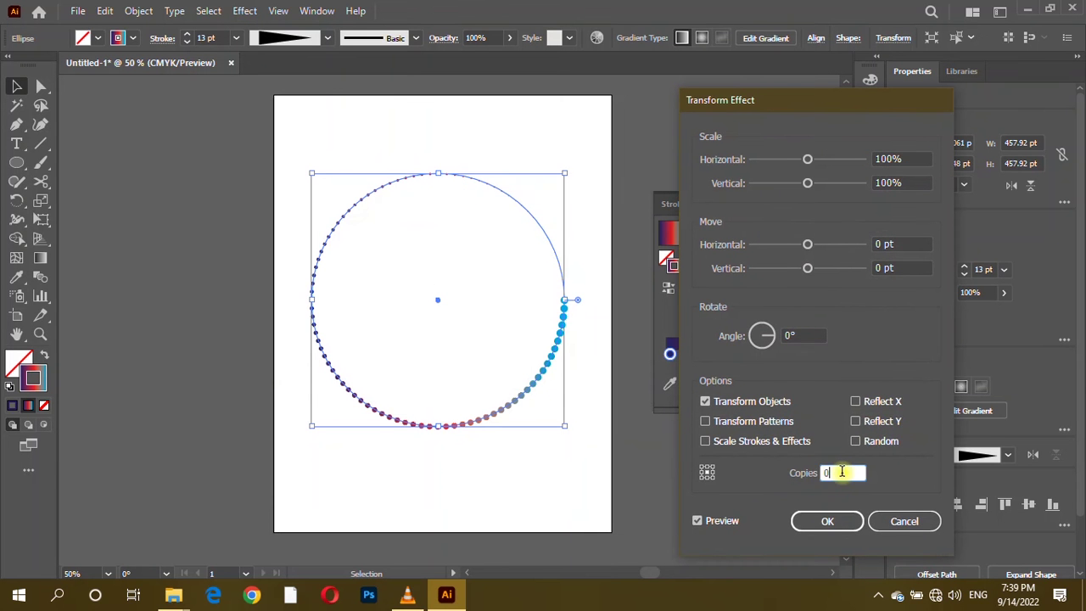
pyautogui.write('3')
pyautogui.click(841, 472)
# Set the Transform effect's horizontal and vertical scale both to 85% with Preview on
pyautogui.click(919, 157)
pyautogui.scroll(-2, 918, 157)
pyautogui.scroll(6, 918, 157)
pyautogui.scroll(-7, 918, 157)
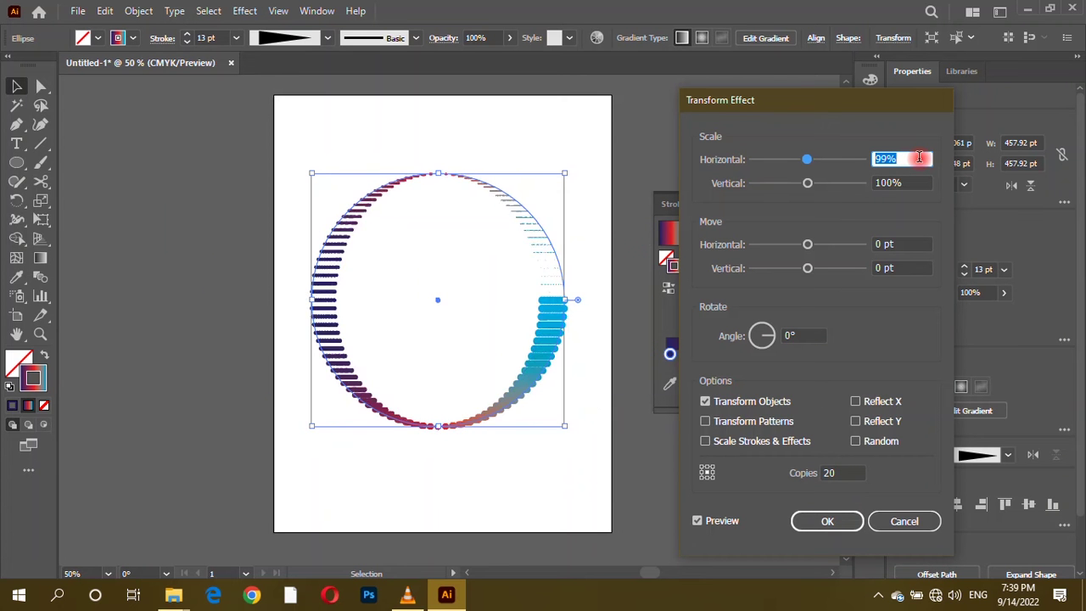
pyautogui.scroll(-1, 918, 157)
pyautogui.scroll(-2, 918, 157)
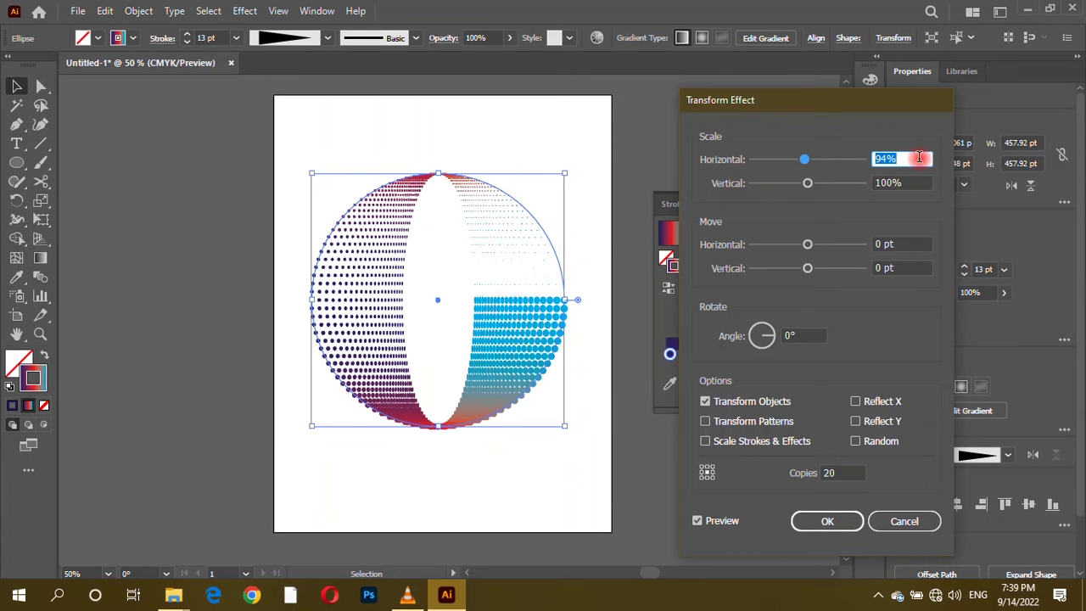
pyautogui.scroll(-1, 918, 157)
pyautogui.scroll(-1, 919, 157)
pyautogui.scroll(-1, 918, 157)
pyautogui.scroll(-2, 918, 157)
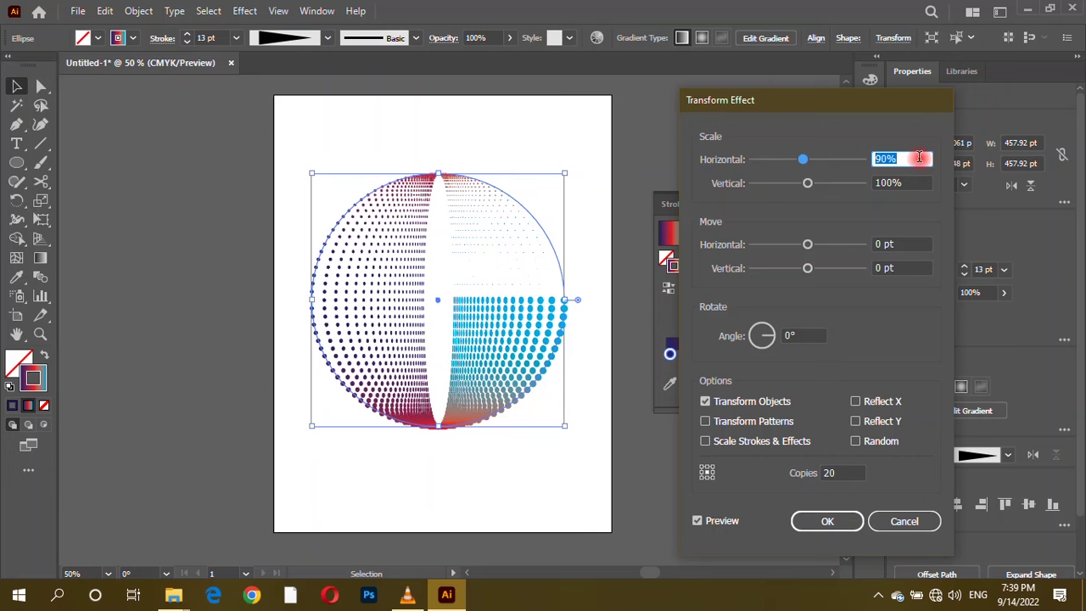
pyautogui.scroll(-1, 918, 157)
pyautogui.scroll(-1, 918, 157)
pyautogui.scroll(-1, 918, 157)
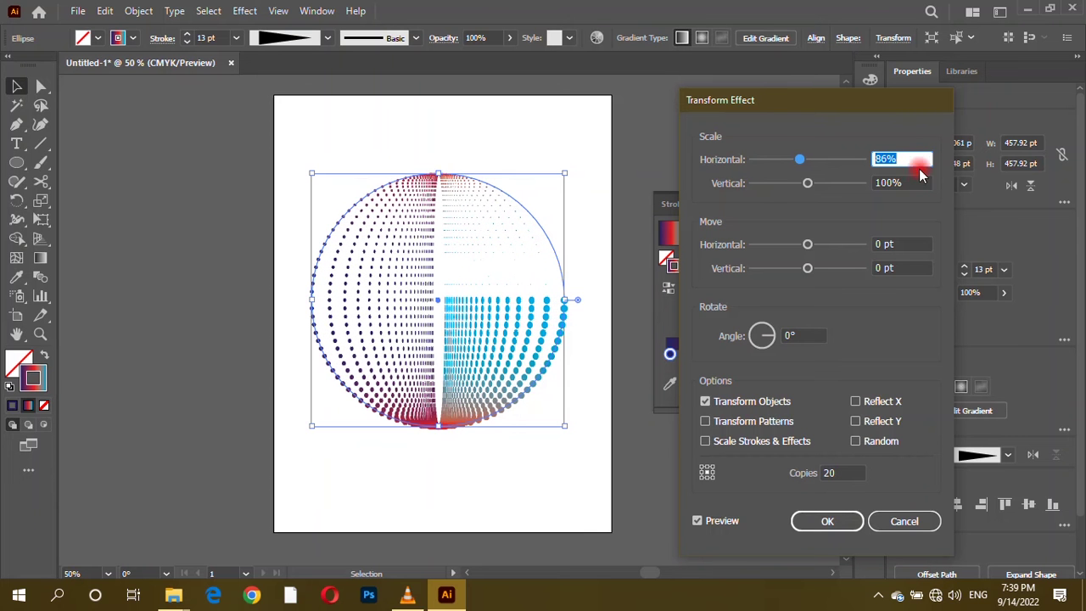
pyautogui.click(920, 176)
pyautogui.scroll(-1, 920, 177)
pyautogui.scroll(-3, 920, 177)
pyautogui.scroll(-4, 920, 177)
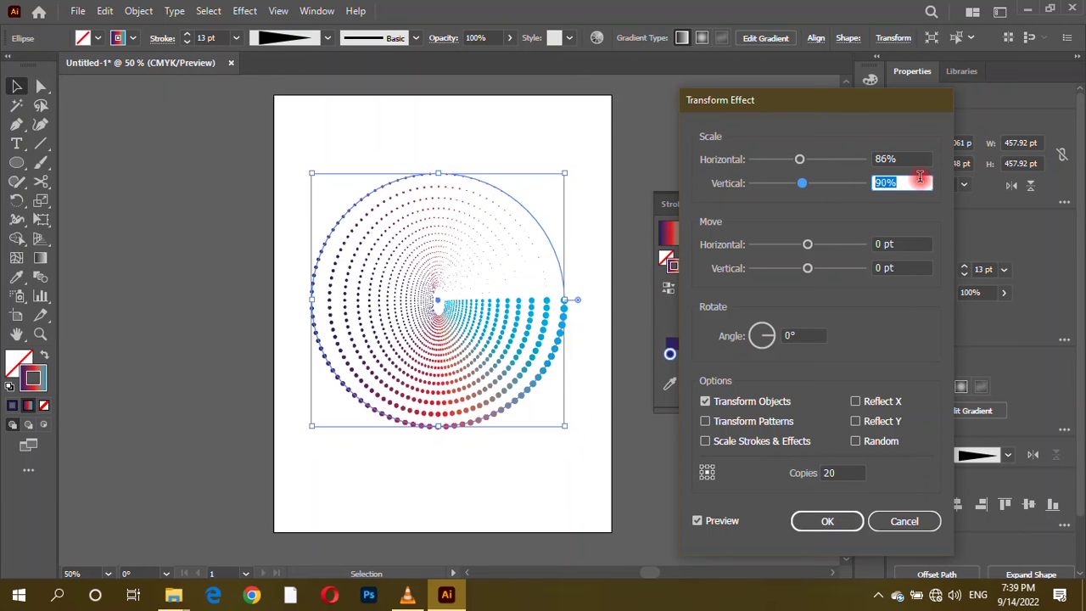
pyautogui.scroll(-3, 920, 177)
pyautogui.scroll(-1, 920, 177)
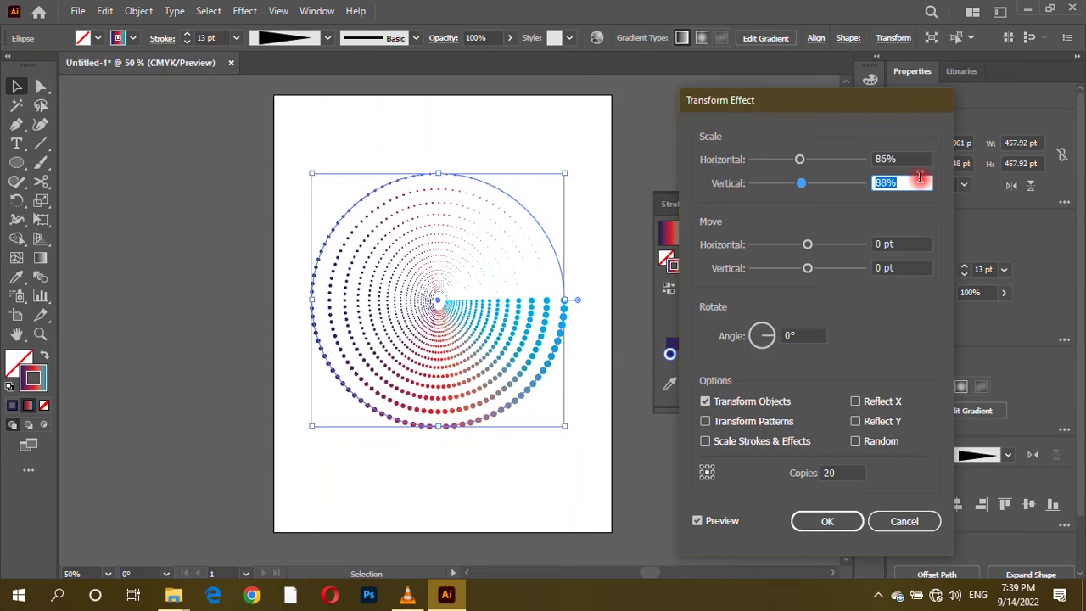
pyautogui.scroll(-1, 920, 177)
pyautogui.click(912, 157)
pyautogui.scroll(-1, 912, 157)
pyautogui.scroll(-1, 912, 157)
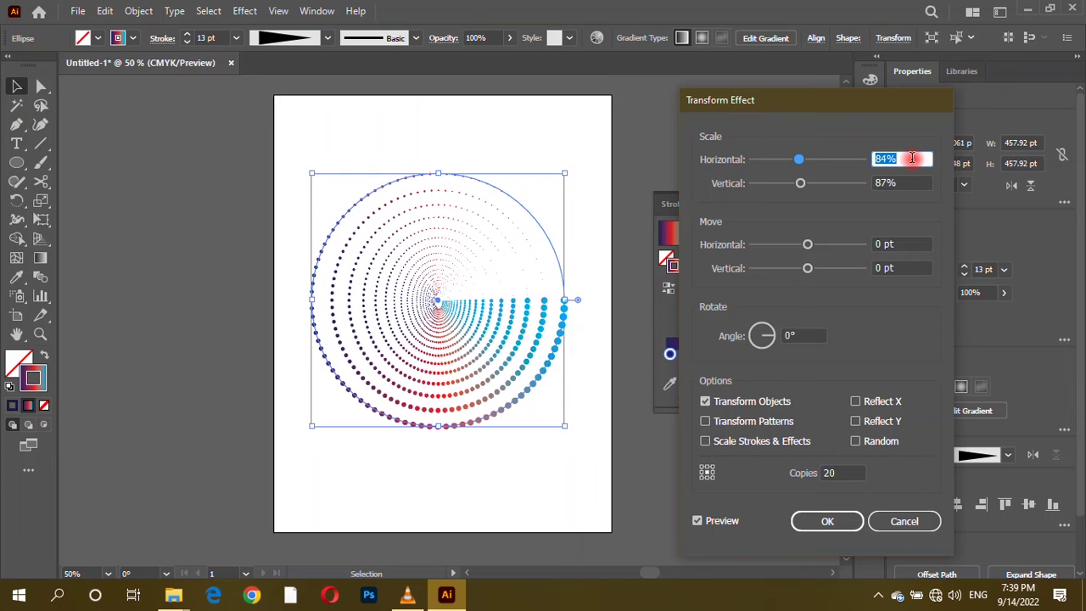
pyautogui.scroll(-1, 912, 157)
pyautogui.click(914, 181)
pyautogui.scroll(-1, 913, 176)
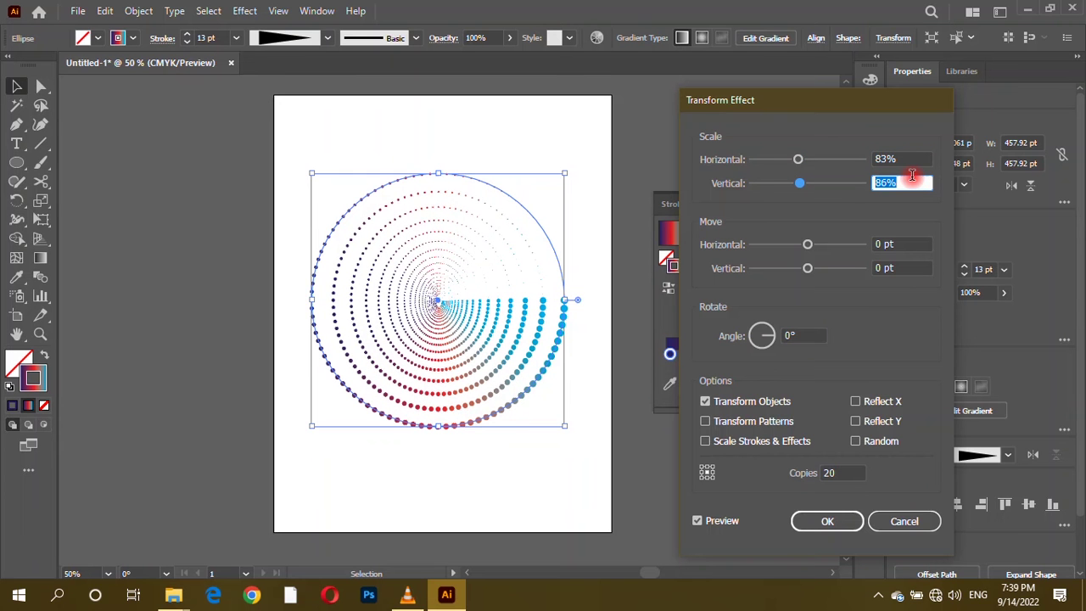
pyautogui.scroll(-1, 912, 176)
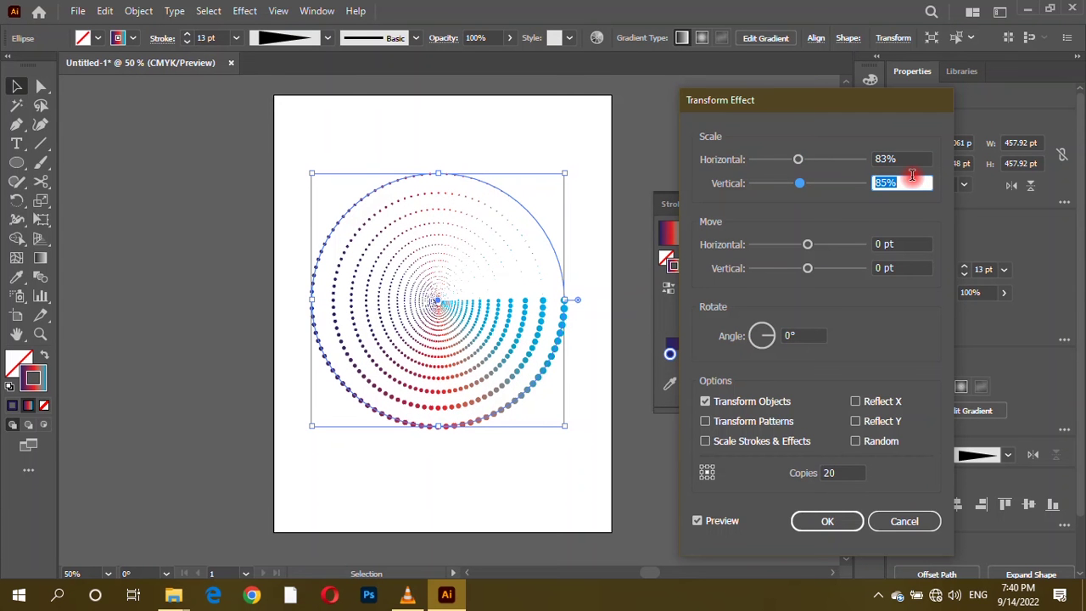
pyautogui.click(913, 159)
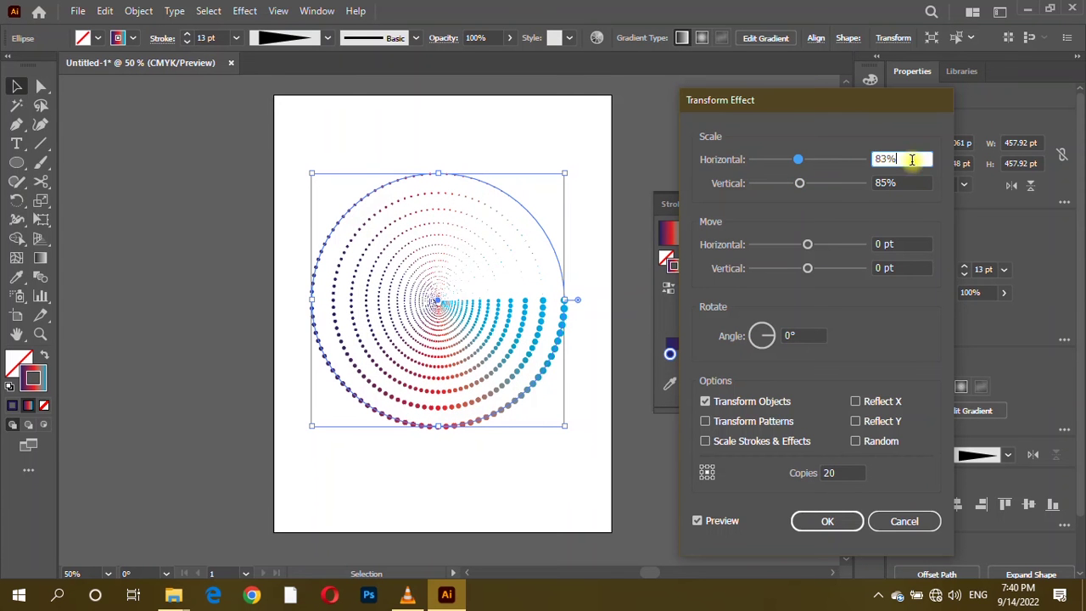
pyautogui.scroll(1, 912, 160)
pyautogui.scroll(1, 913, 159)
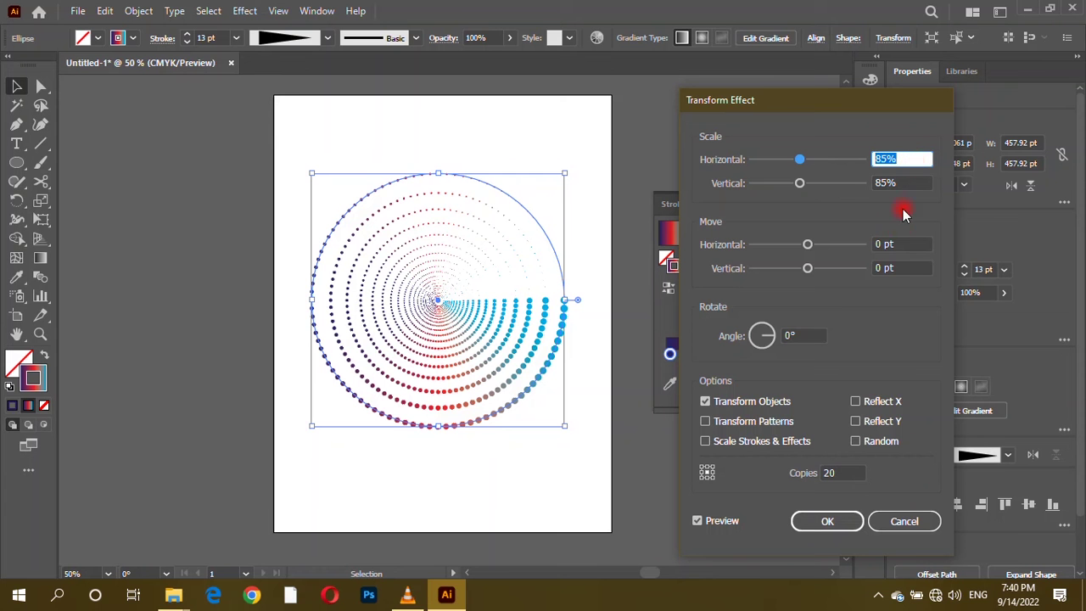
# Raise the Transform effect's rotate angle to 117° per copy
pyautogui.click(806, 336)
pyautogui.scroll(1, 807, 336)
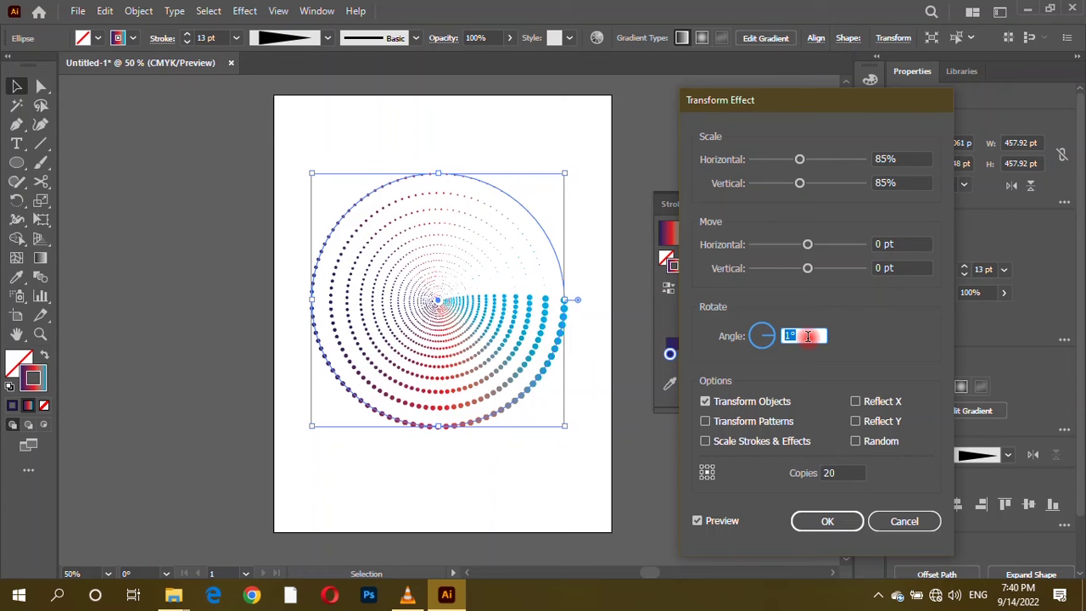
pyautogui.scroll(1, 806, 336)
pyautogui.scroll(1, 808, 337)
pyautogui.scroll(3, 808, 336)
pyautogui.scroll(3, 808, 336)
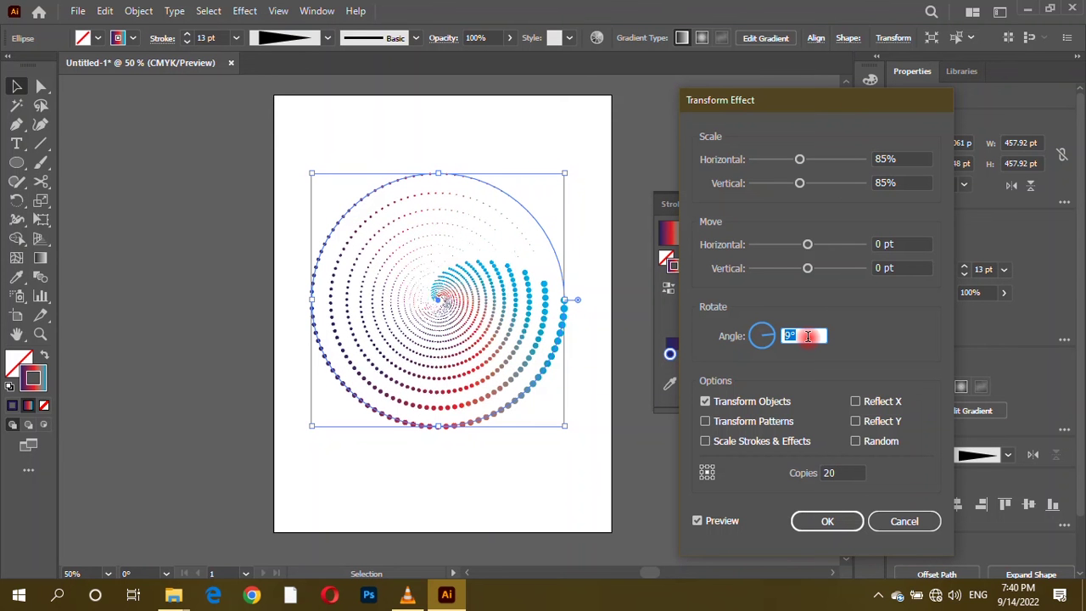
pyautogui.scroll(3, 808, 336)
pyautogui.scroll(4, 808, 336)
pyautogui.scroll(3, 808, 336)
pyautogui.scroll(3, 808, 336)
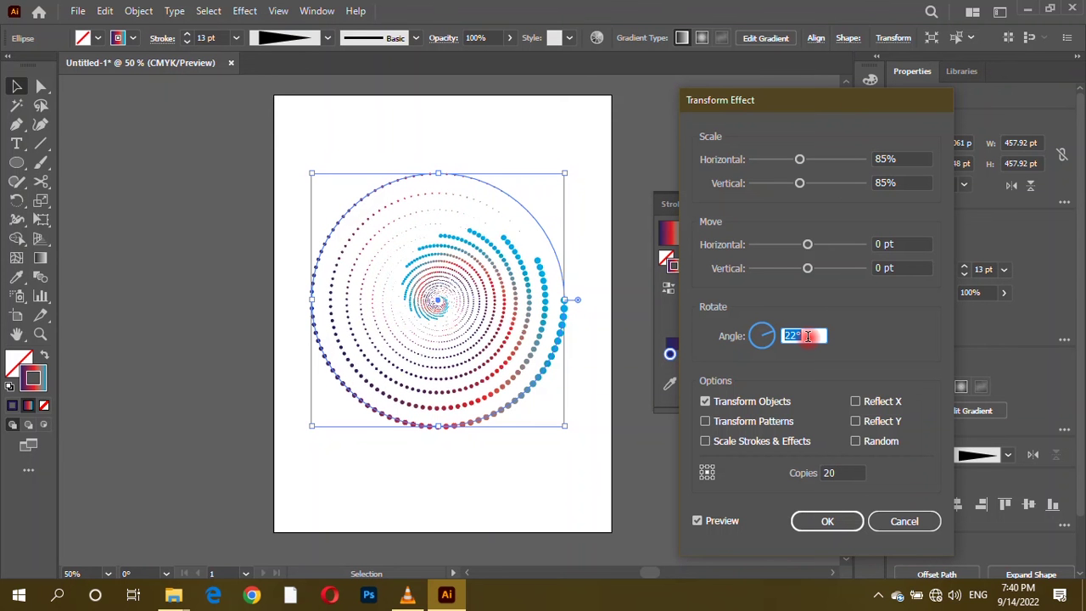
pyautogui.scroll(3, 807, 336)
pyautogui.scroll(2, 808, 336)
pyautogui.scroll(10, 808, 337)
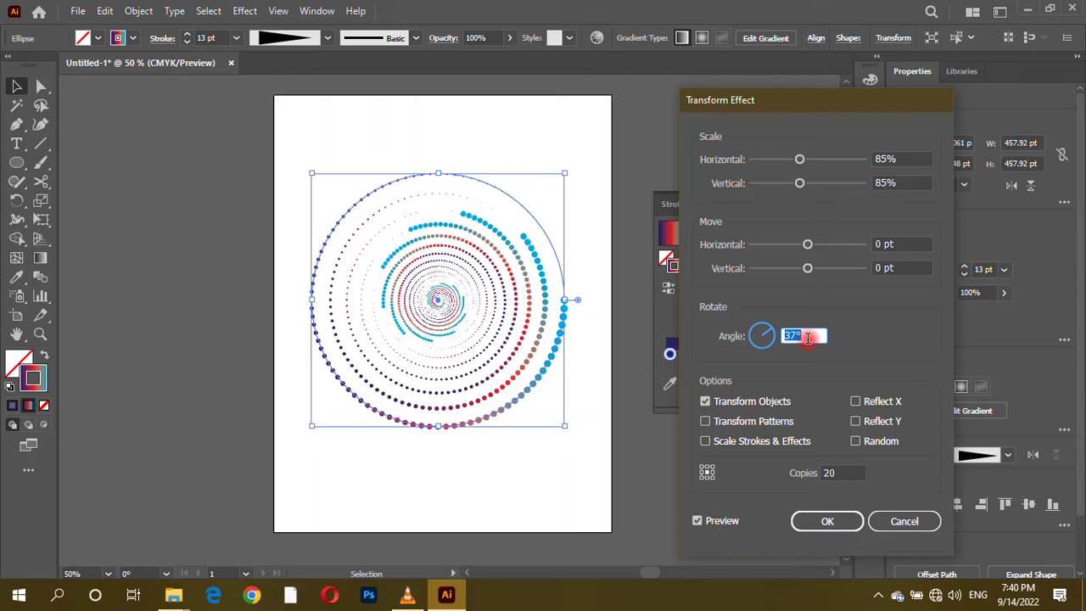
pyautogui.scroll(6, 808, 336)
pyautogui.scroll(5, 808, 336)
pyautogui.scroll(6, 808, 336)
pyautogui.scroll(5, 808, 336)
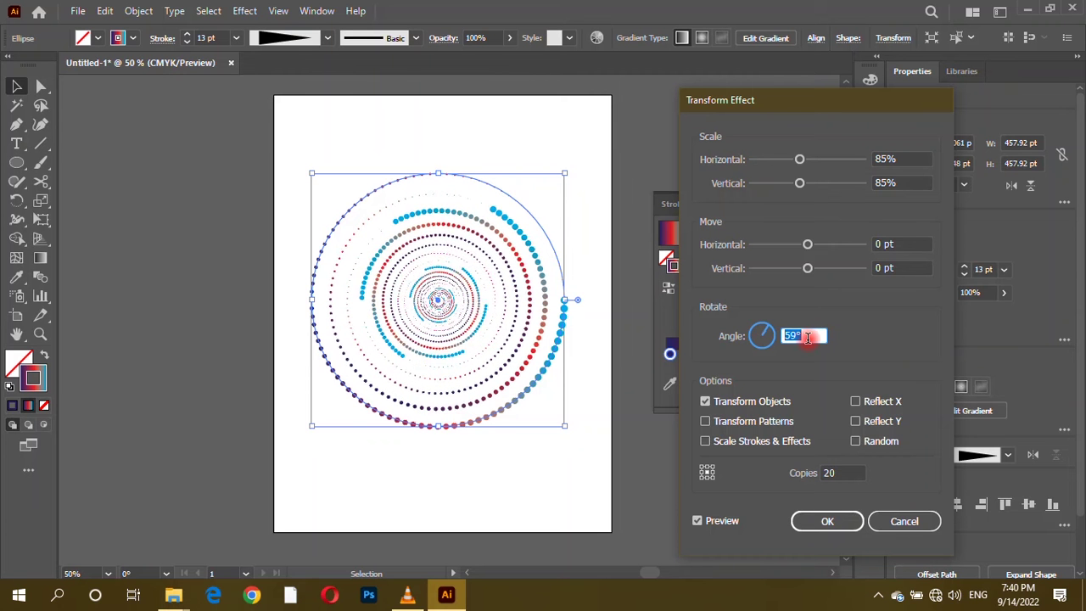
pyautogui.scroll(6, 808, 338)
pyautogui.scroll(6, 808, 338)
pyautogui.scroll(6, 808, 338)
pyautogui.scroll(6, 808, 337)
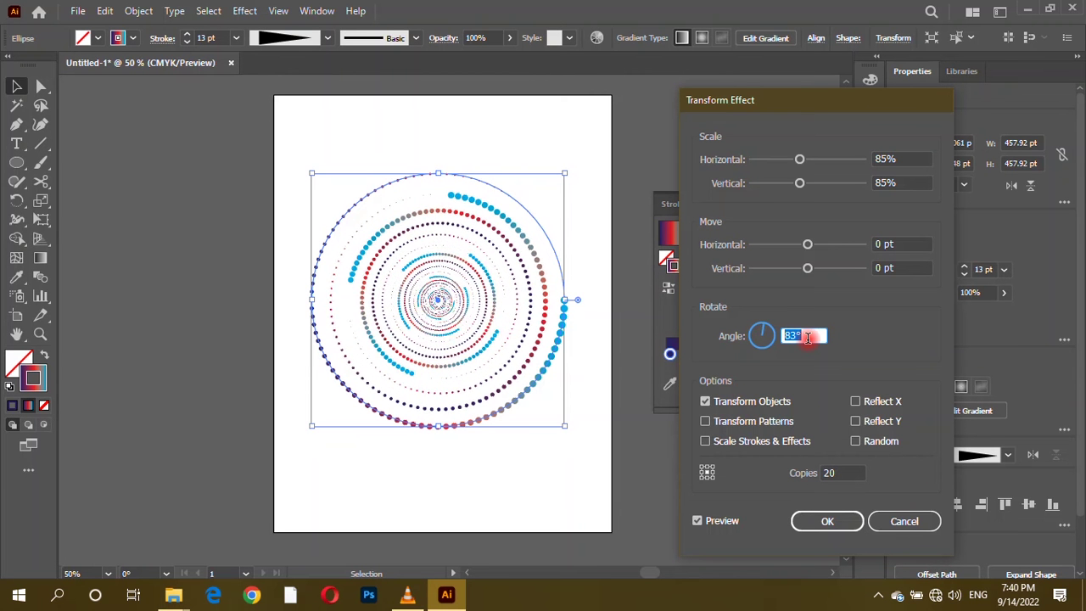
pyautogui.scroll(5, 808, 338)
pyautogui.scroll(4, 808, 338)
pyautogui.scroll(5, 808, 337)
pyautogui.scroll(4, 808, 338)
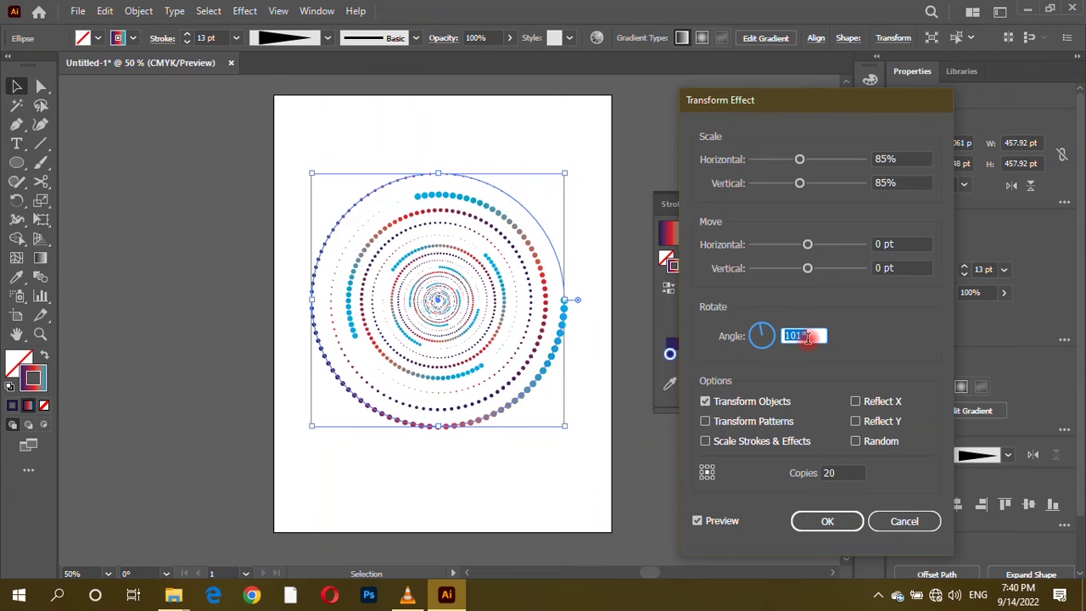
pyautogui.scroll(5, 808, 337)
pyautogui.scroll(6, 808, 338)
pyautogui.scroll(5, 808, 338)
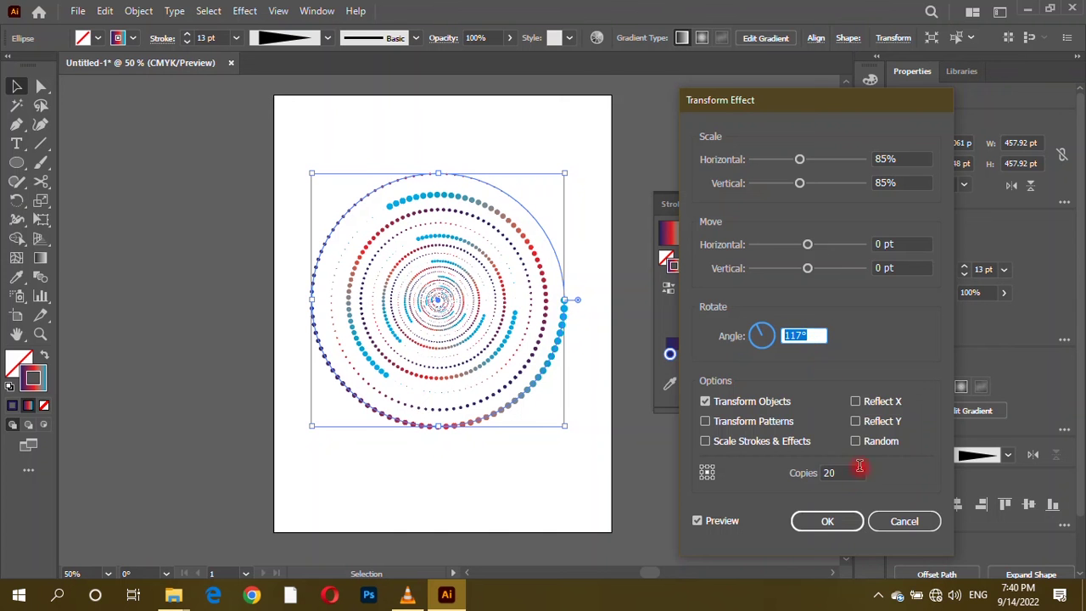
# Apply the Transform effect and start widening the dash gap between the spiral's dots
pyautogui.click(836, 521)
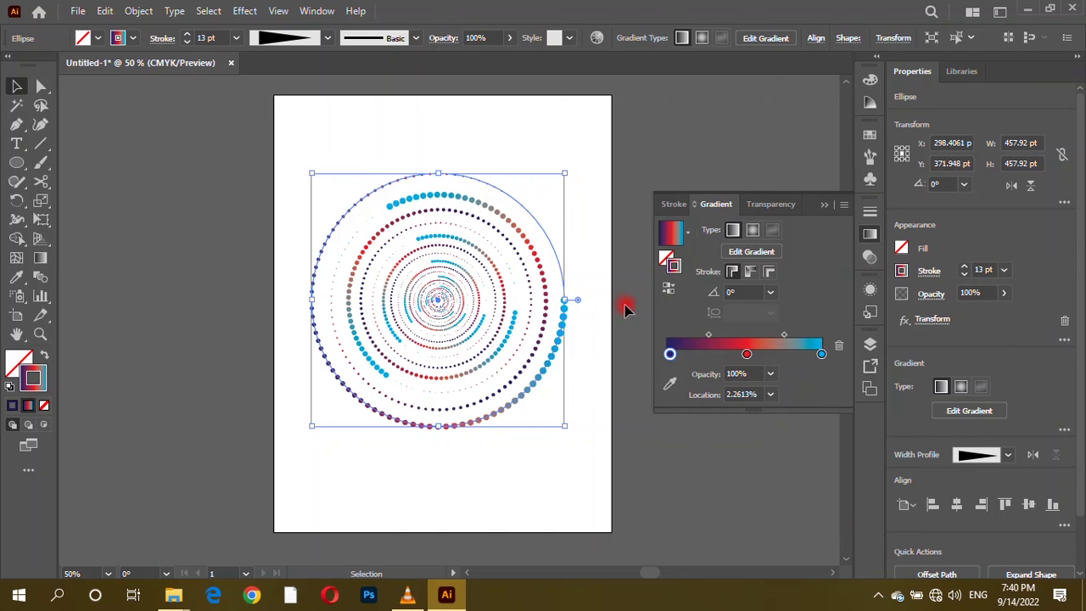
pyautogui.scroll(2, 988, 271)
pyautogui.scroll(2, 988, 272)
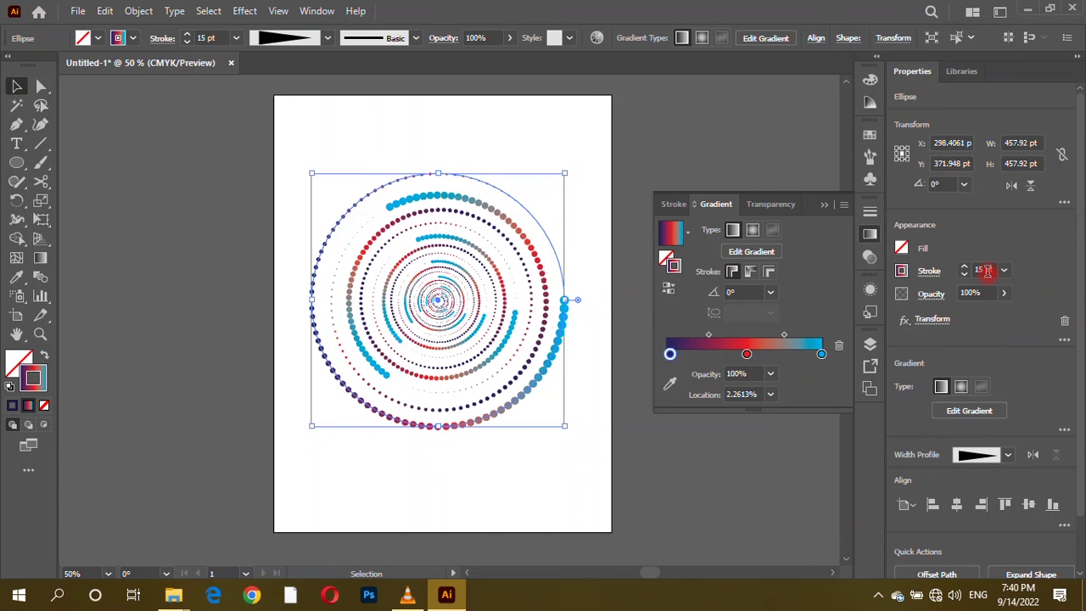
pyautogui.scroll(2, 988, 272)
pyautogui.click(932, 273)
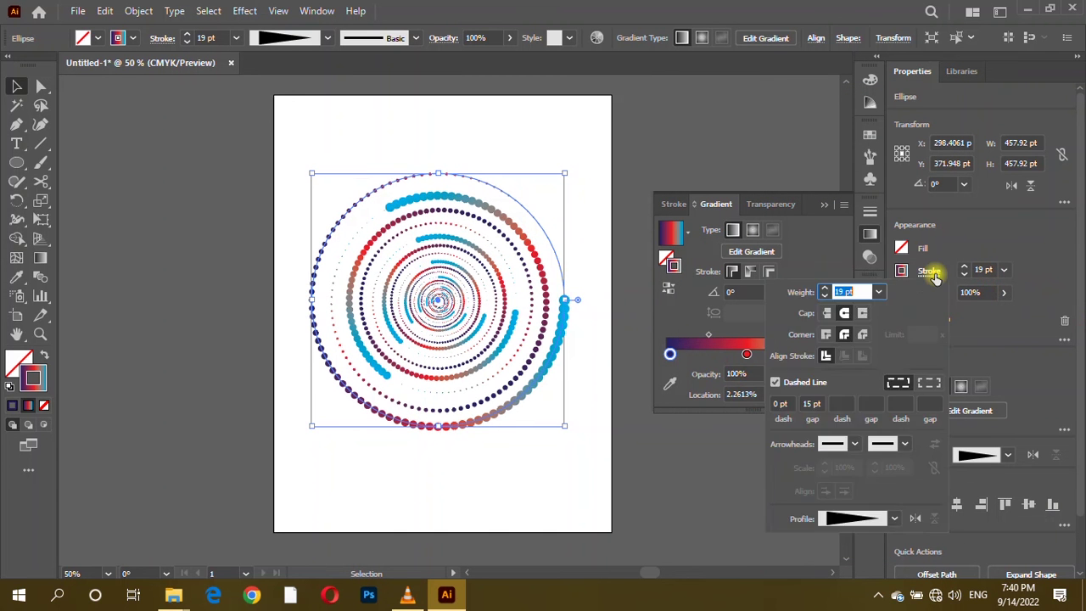
pyautogui.click(932, 273)
pyautogui.click(811, 404)
pyautogui.scroll(2, 811, 404)
pyautogui.scroll(2, 811, 404)
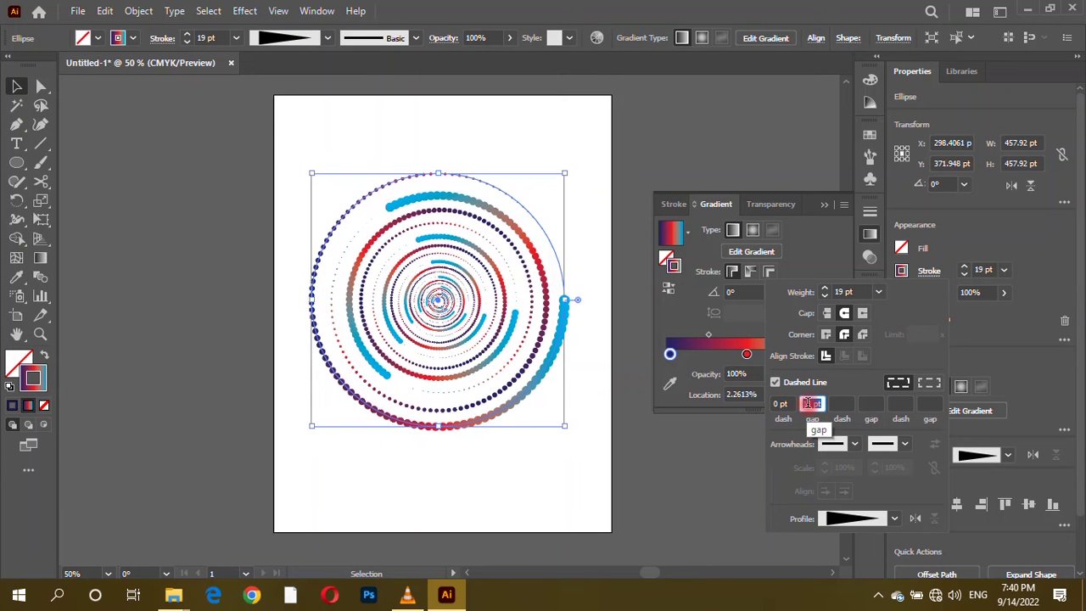
pyautogui.scroll(2, 811, 404)
pyautogui.scroll(2, 810, 404)
pyautogui.scroll(2, 811, 404)
pyautogui.scroll(2, 811, 404)
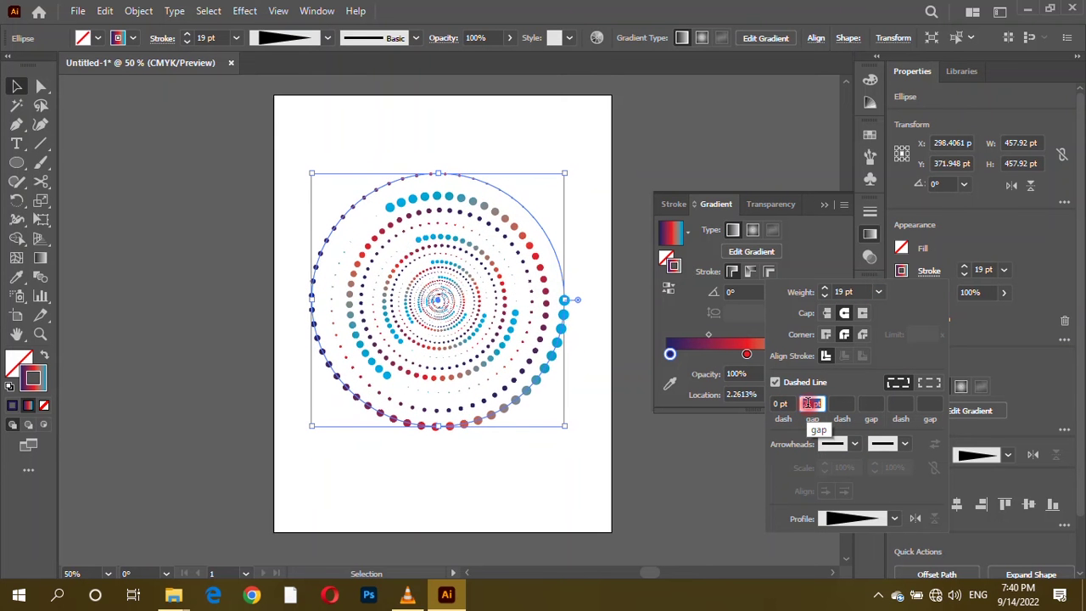
pyautogui.scroll(1, 811, 404)
# Set the spiral's stroke weight to 27 pt
pyautogui.click(982, 269)
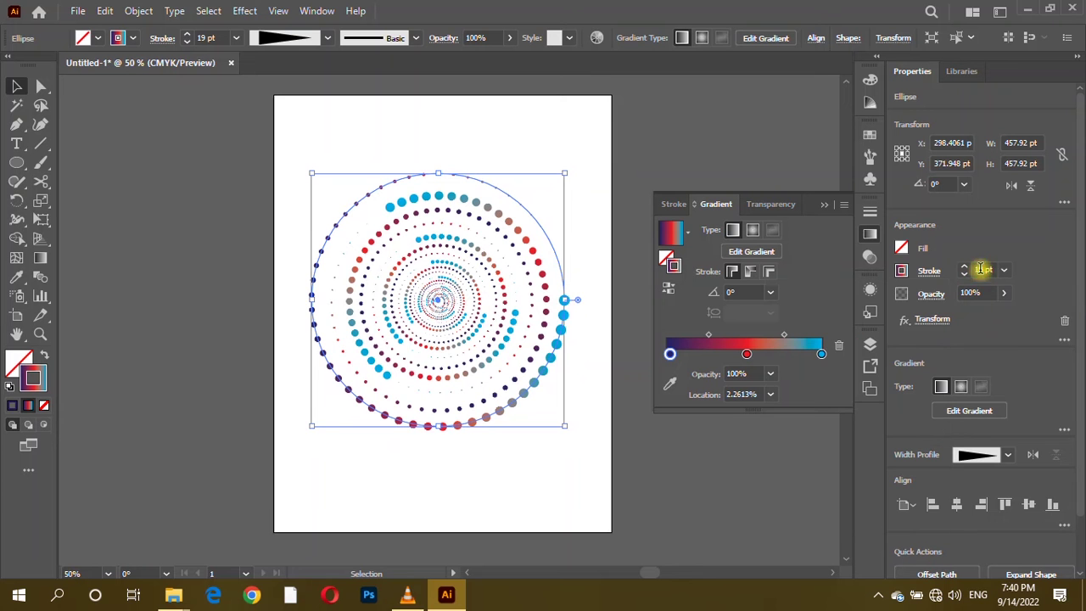
pyautogui.scroll(3, 982, 269)
pyautogui.scroll(2, 982, 269)
pyautogui.scroll(2, 982, 269)
pyautogui.scroll(1, 982, 269)
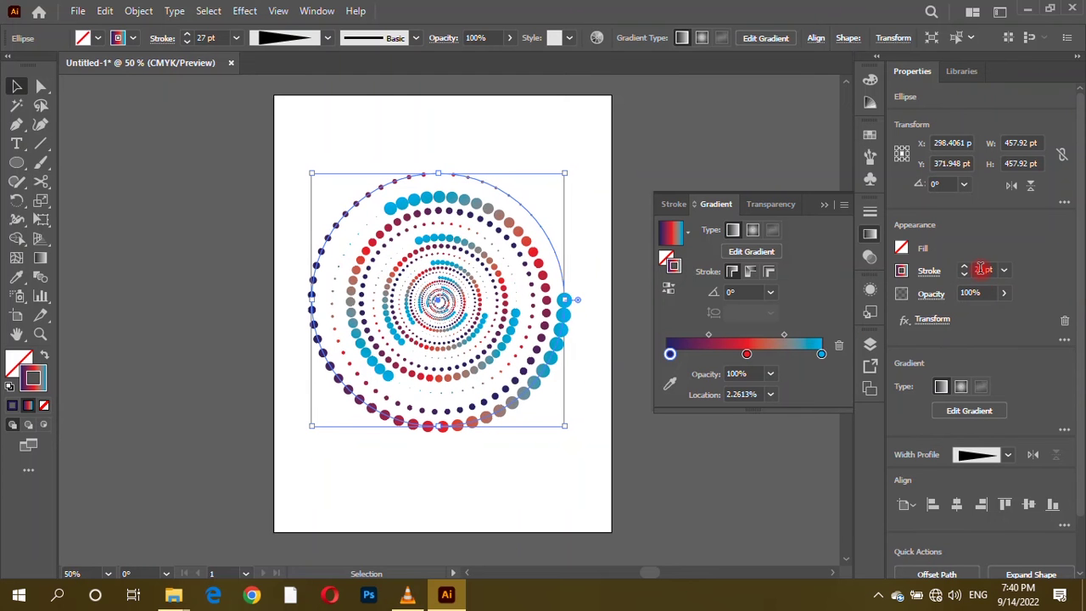
# Fine-tune the dash gap to 31 pt and deselect the spiral
pyautogui.click(931, 272)
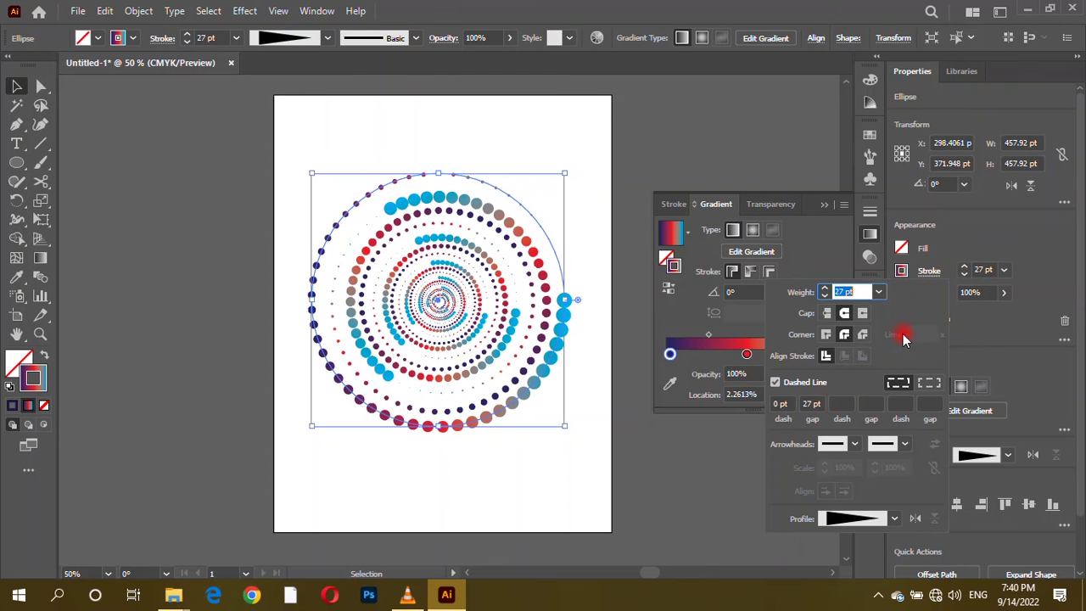
pyautogui.click(817, 403)
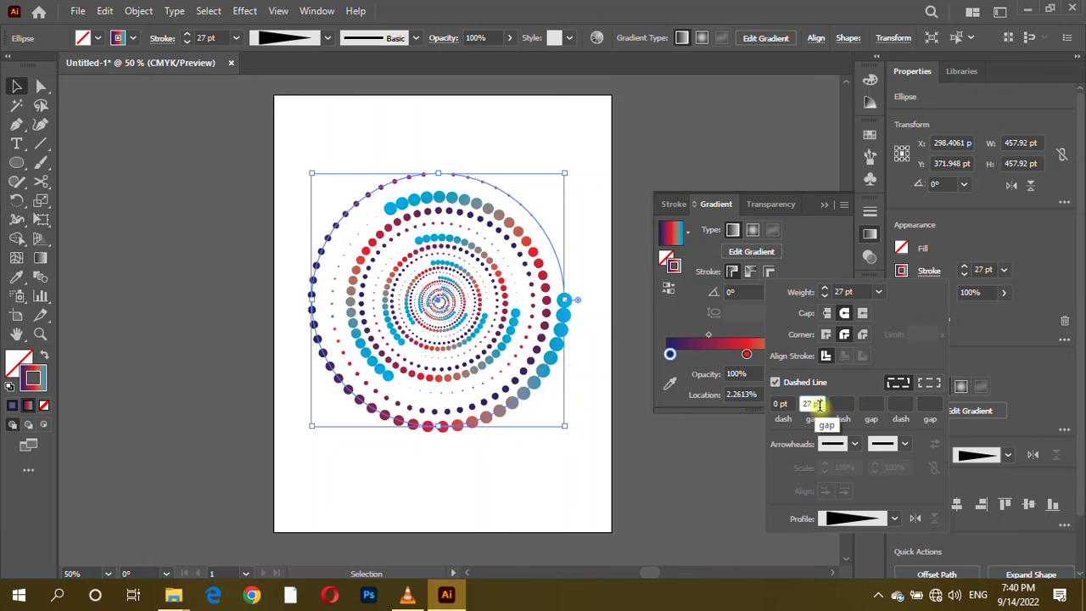
pyautogui.scroll(-2, 817, 404)
pyautogui.scroll(2, 817, 405)
pyautogui.scroll(3, 818, 405)
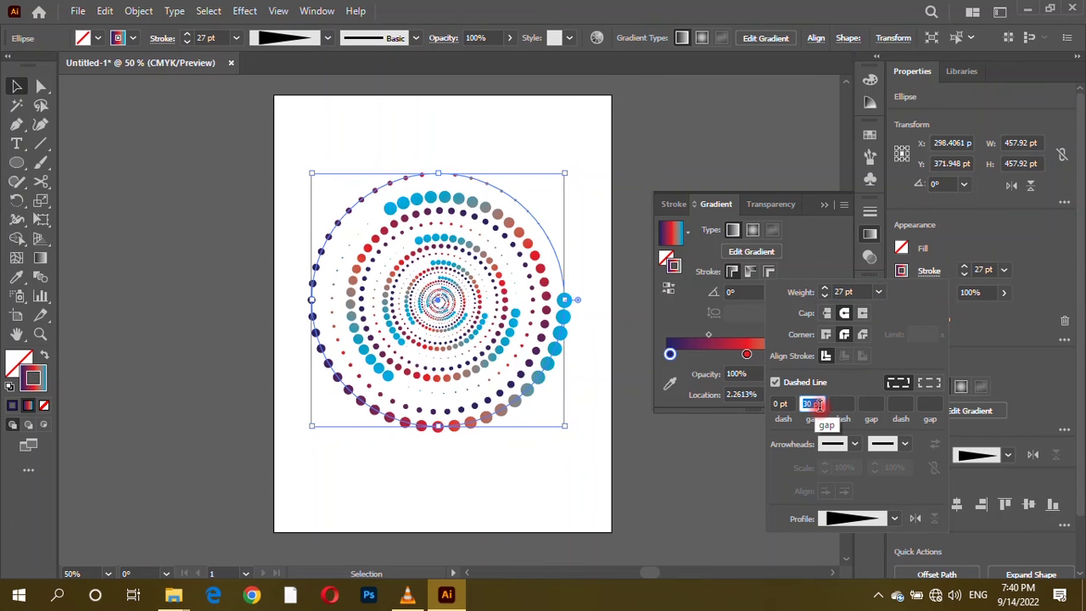
pyautogui.scroll(1, 817, 404)
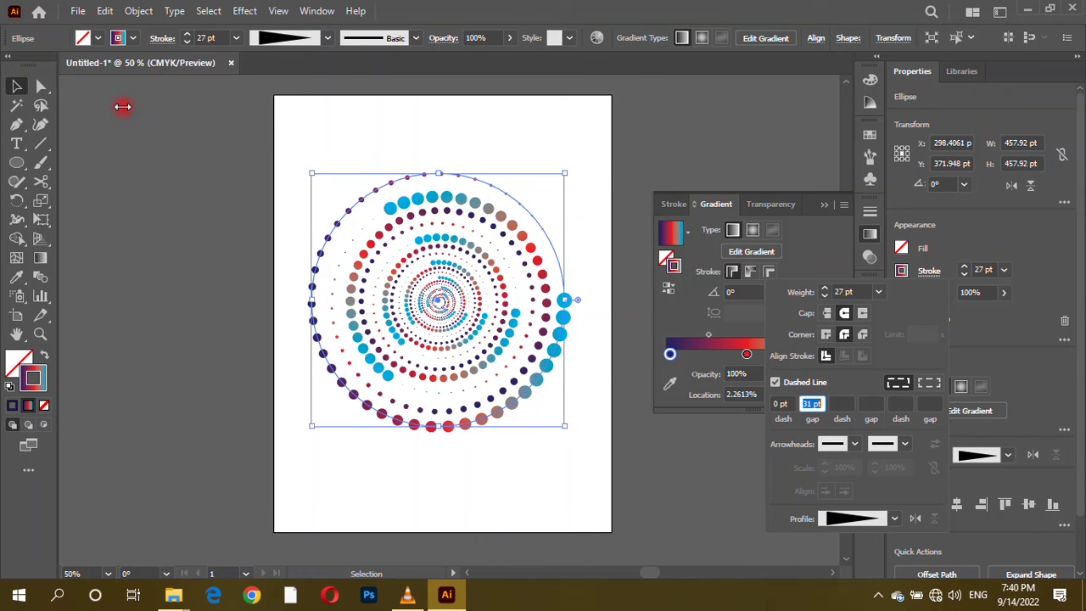
pyautogui.click(174, 170)
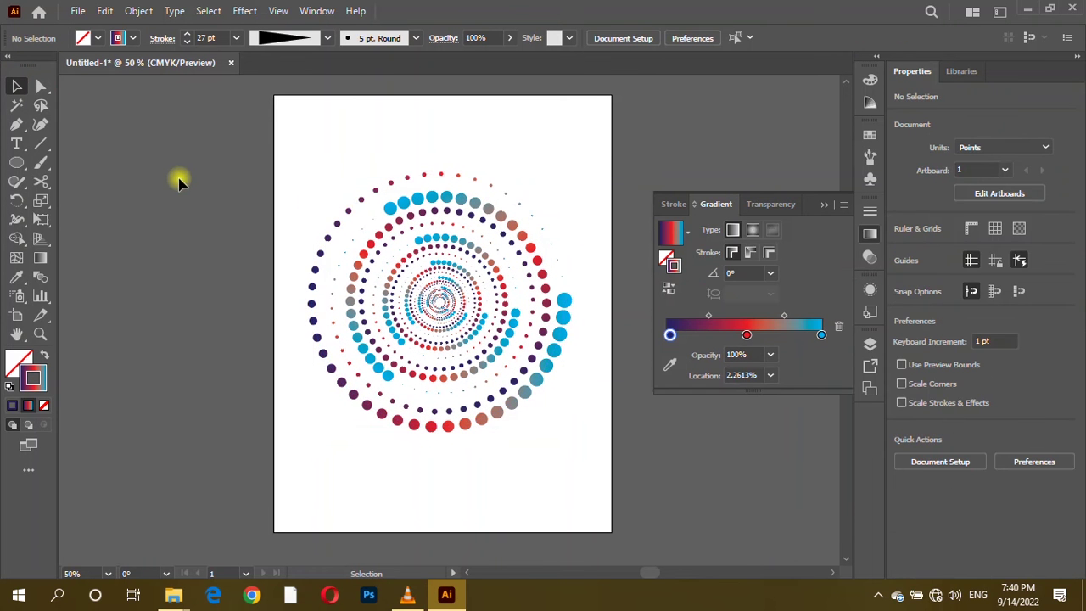
# Draw an artboard-sized rectangle and fill it with a gradient
pyautogui.keyDown('alt'); pyautogui.scroll(-1, 340, 208); pyautogui.keyUp('alt')
pyautogui.scroll(1, 340, 213)
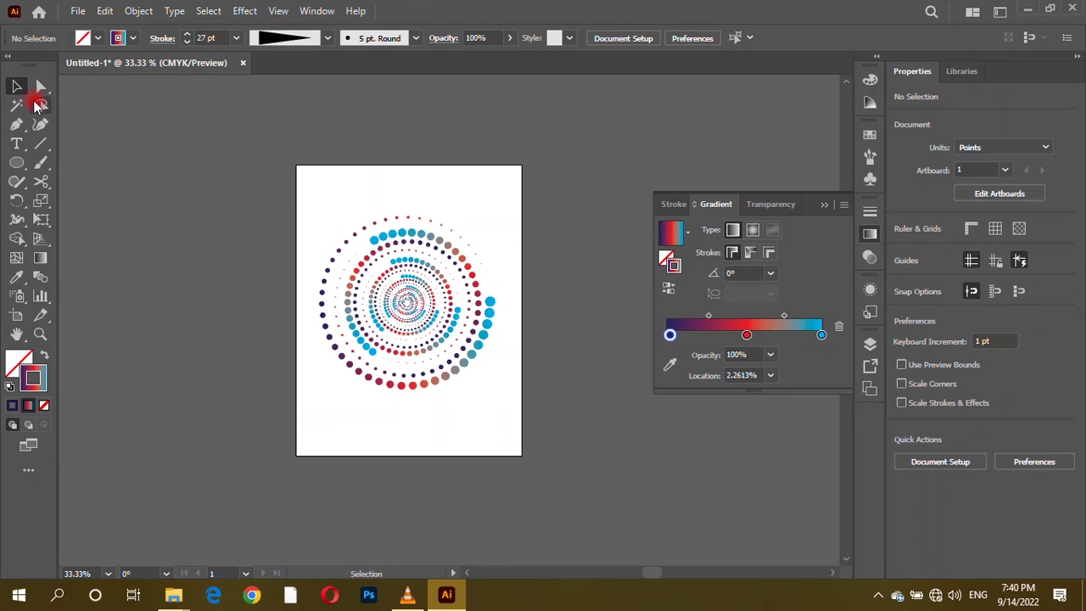
pyautogui.click(15, 165)
pyautogui.moveTo(15, 166); pyautogui.dragTo(77, 159)
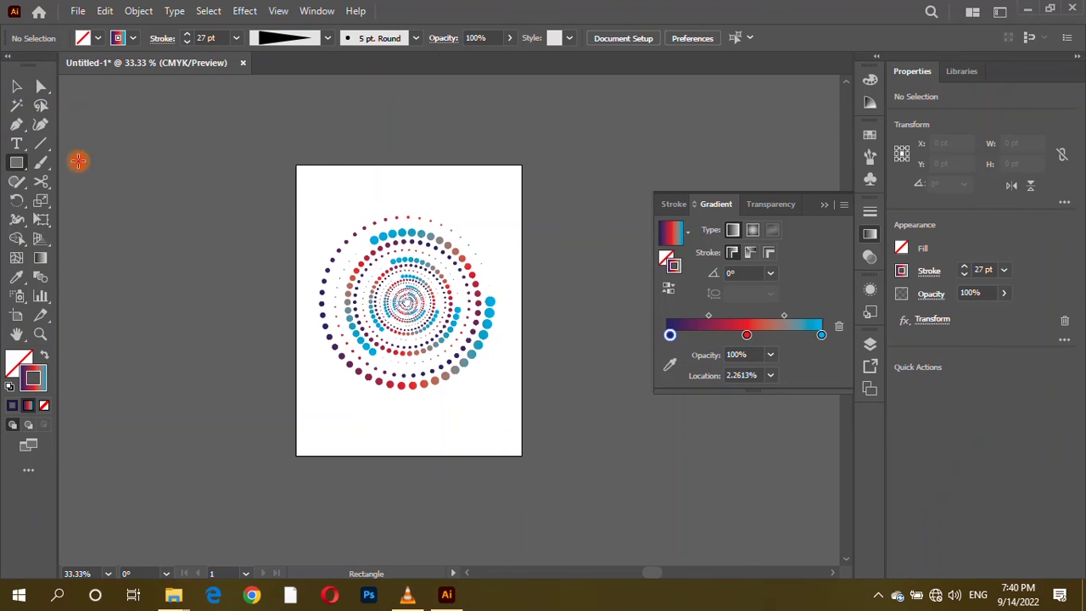
pyautogui.moveTo(297, 167); pyautogui.dragTo(523, 455)
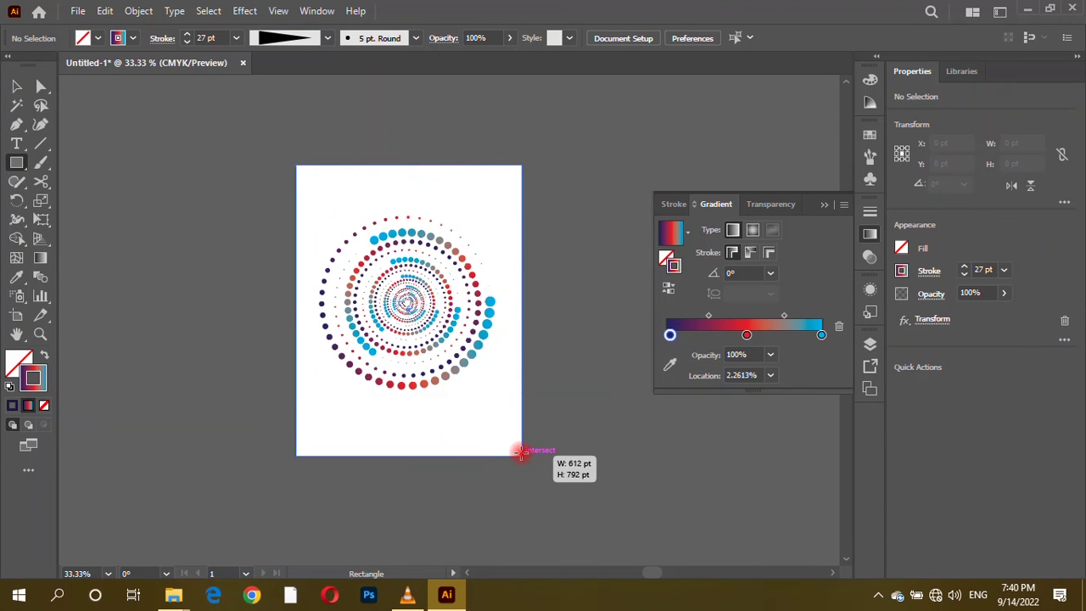
pyautogui.moveTo(523, 455); pyautogui.dragTo(522, 456)
pyautogui.click(20, 361)
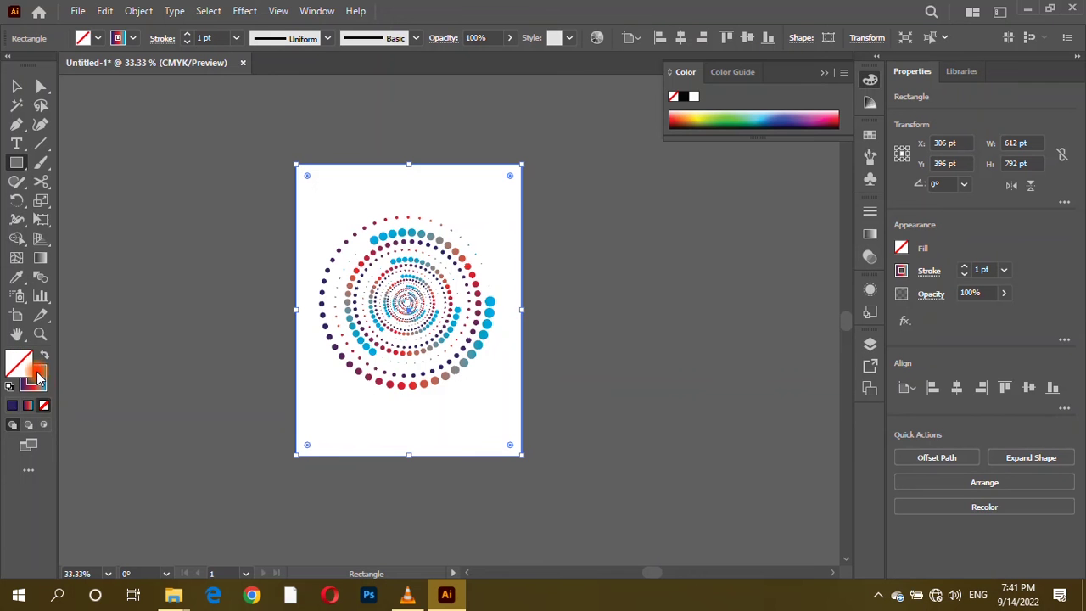
pyautogui.click(12, 405)
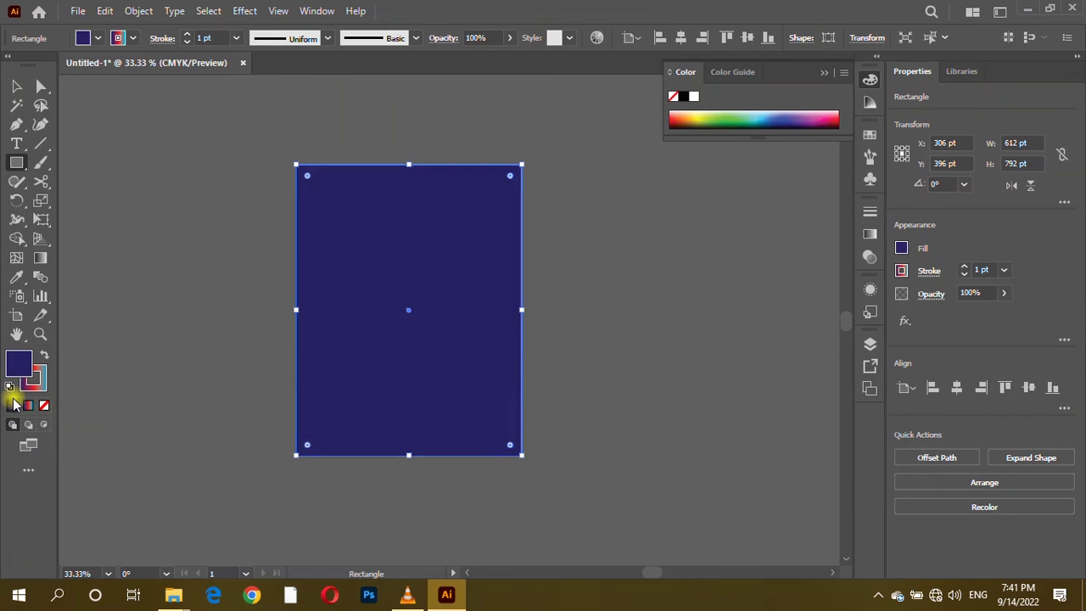
pyautogui.click(28, 405)
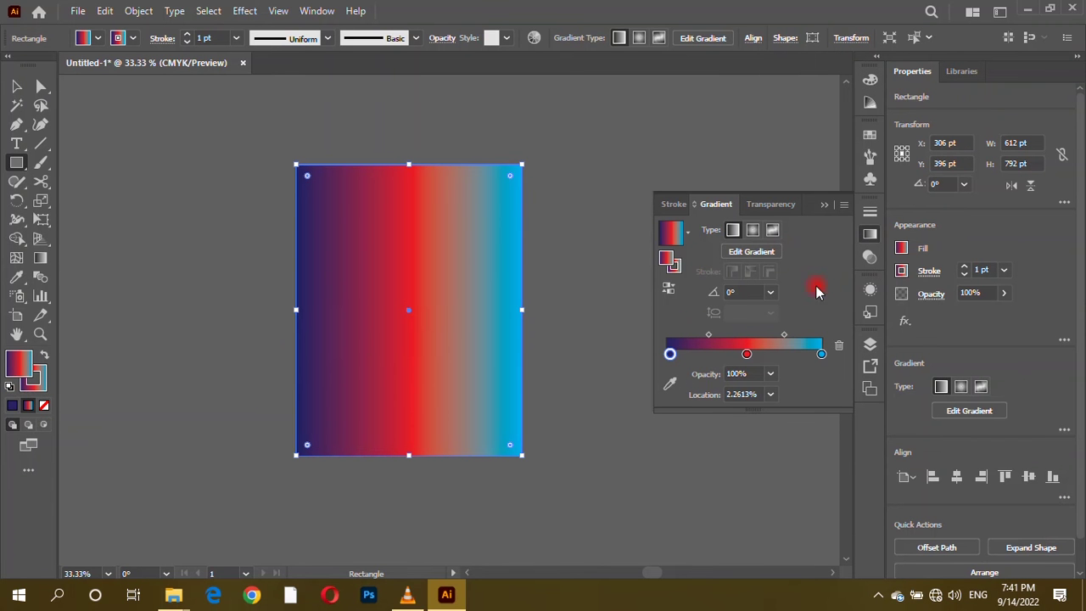
# Send the rectangle to the back, apply the White, Black gradient preset, and deselect
pyautogui.click(16, 85)
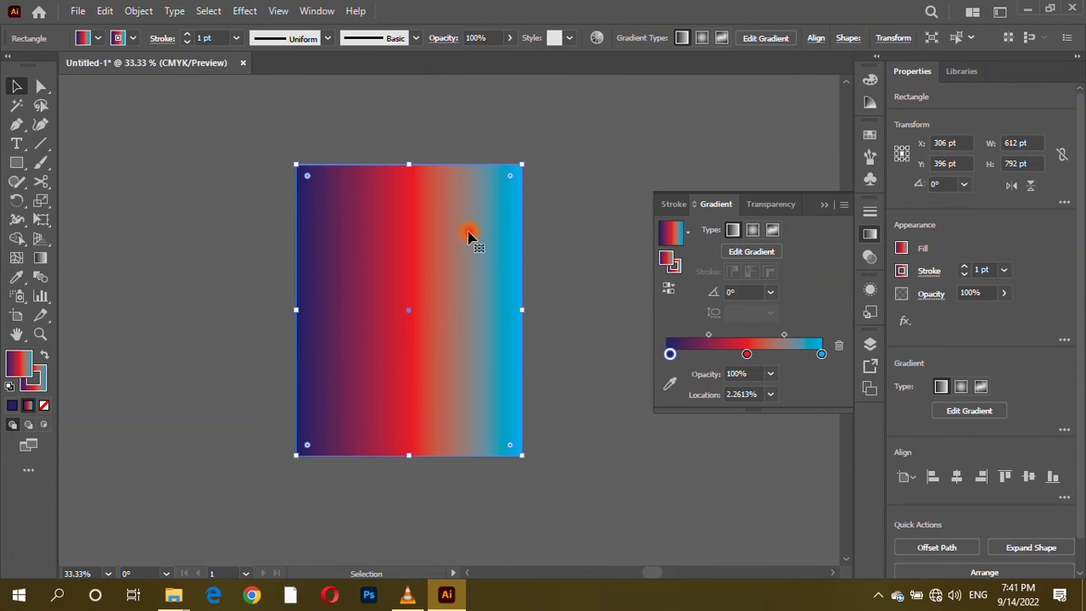
pyautogui.rightClick(474, 238)
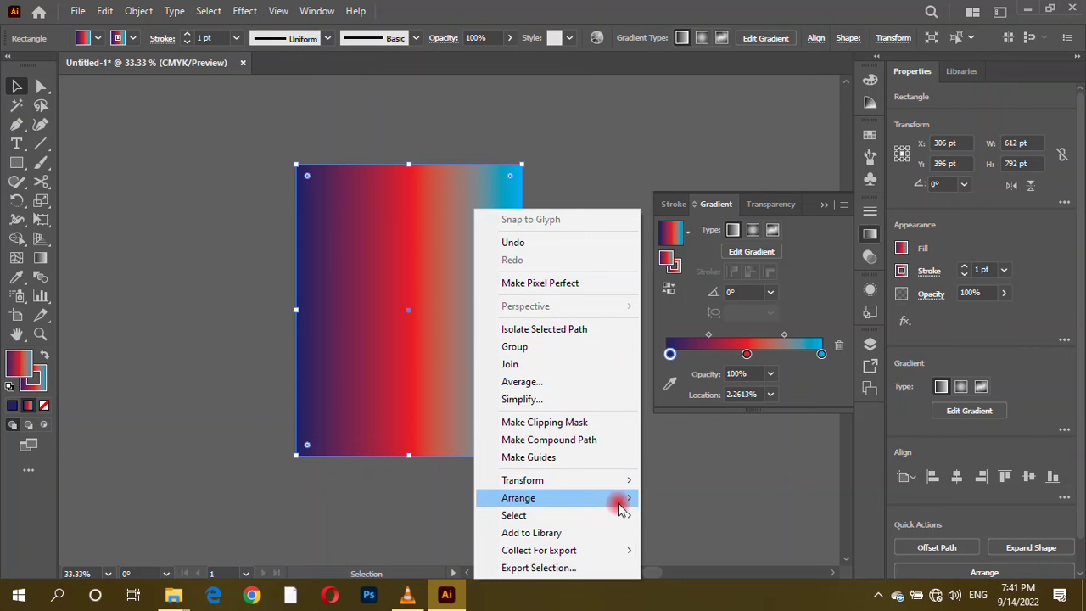
pyautogui.moveTo(543, 498)
pyautogui.click(683, 550)
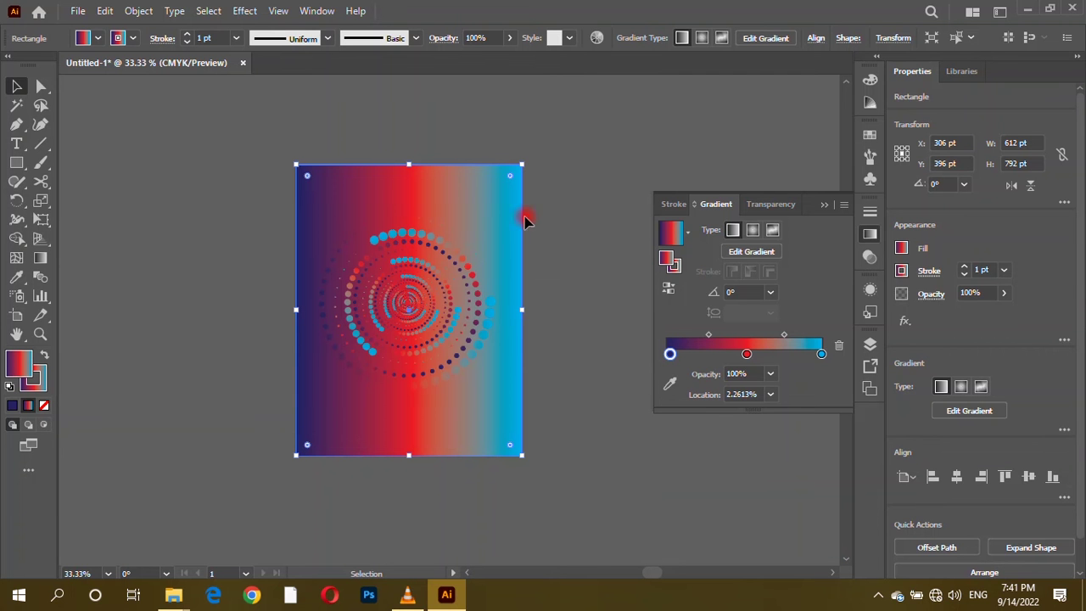
pyautogui.click(688, 237)
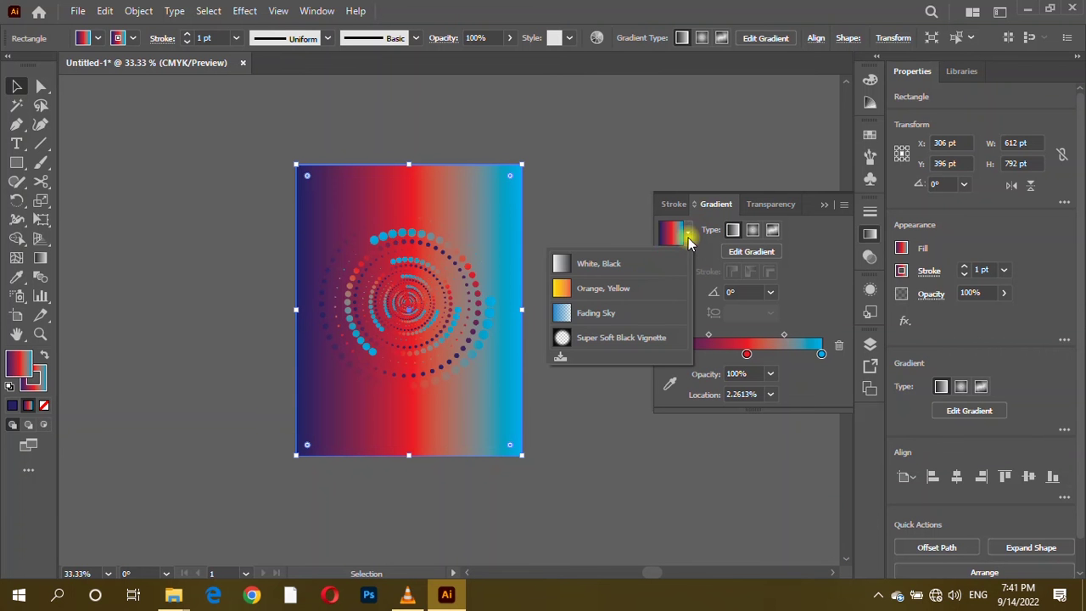
pyautogui.click(665, 269)
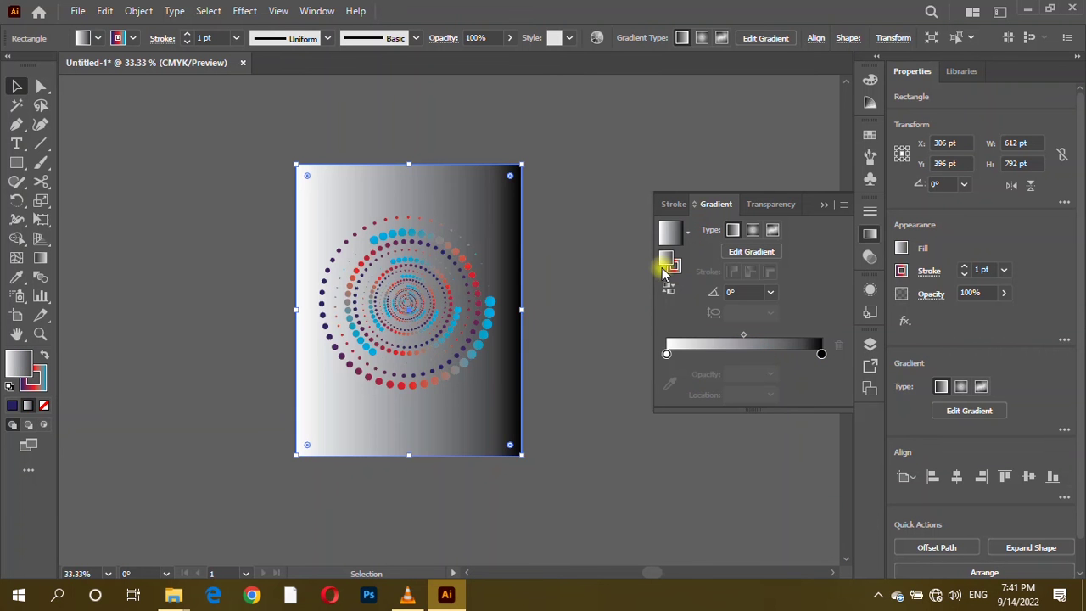
pyautogui.click(558, 107)
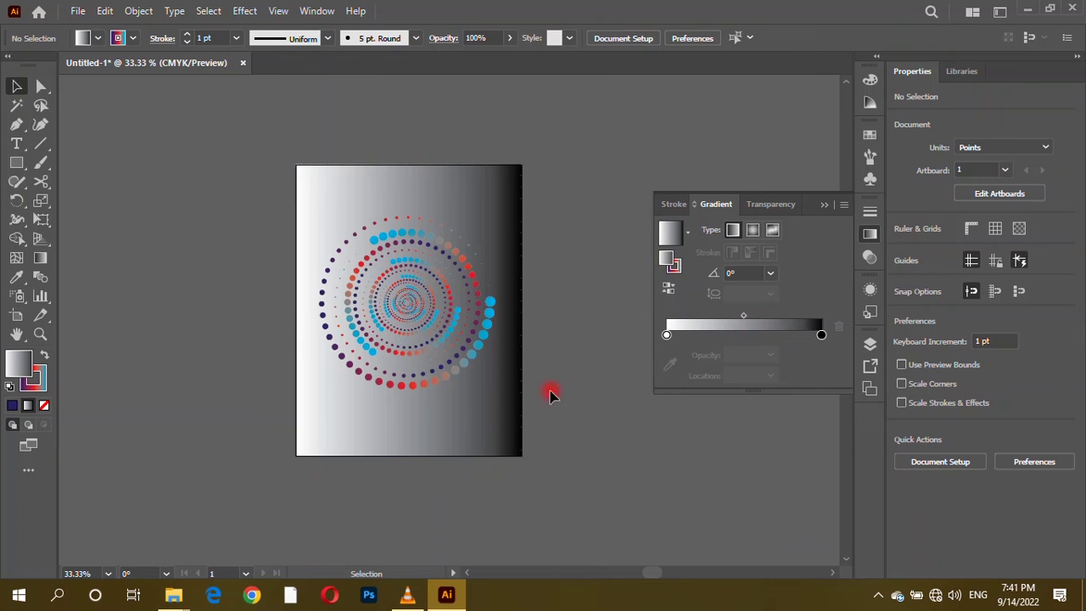
# Make the background rectangle's gradient radial and fine-tune the position of its dark end stop
pyautogui.click(513, 390)
pyautogui.click(752, 230)
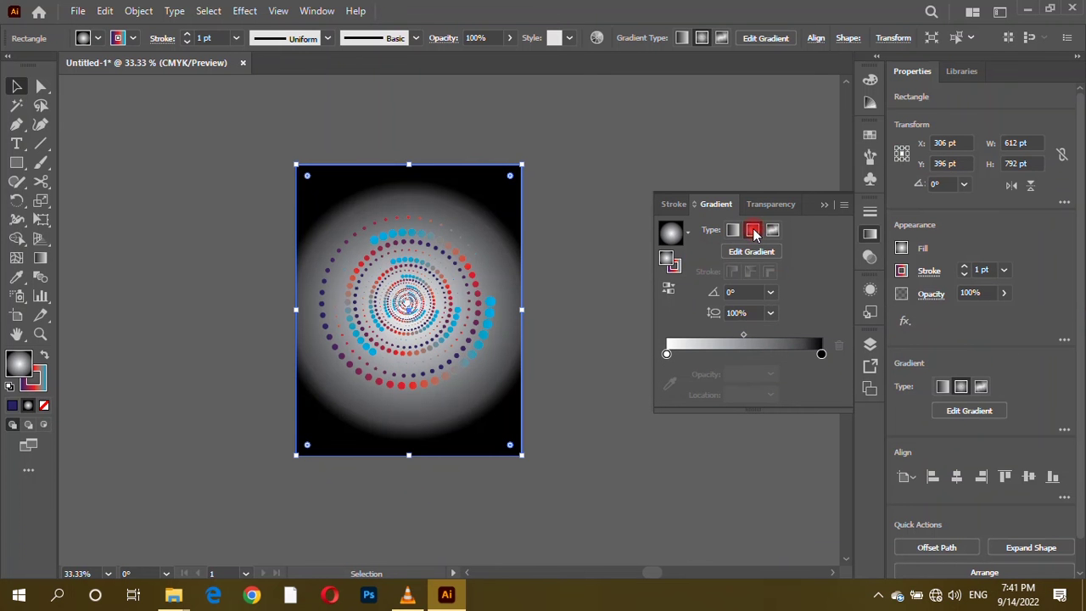
pyautogui.click(822, 353)
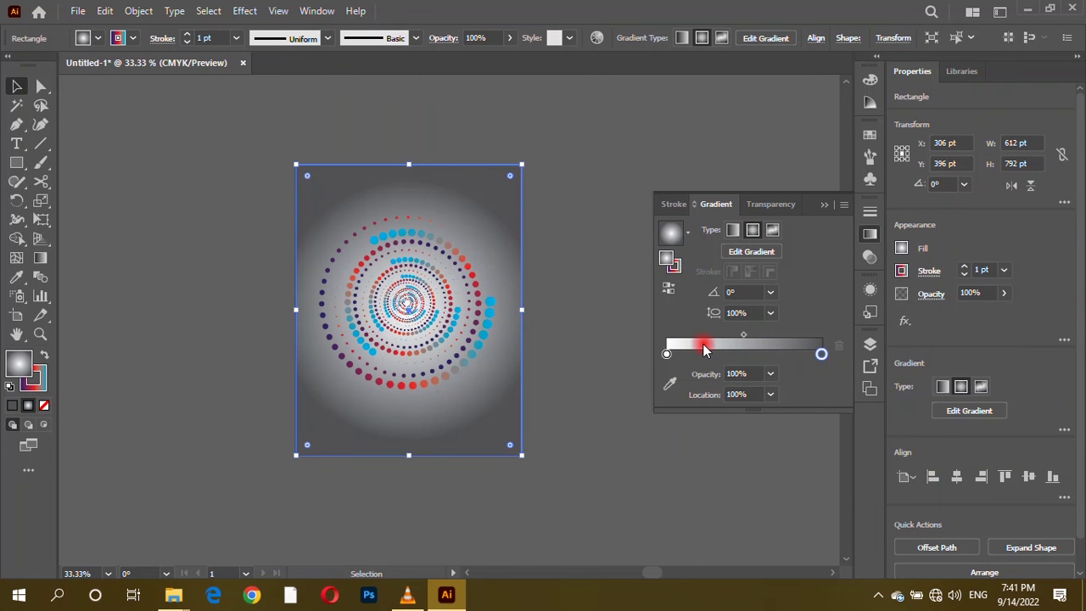
pyautogui.moveTo(821, 353); pyautogui.dragTo(810, 353)
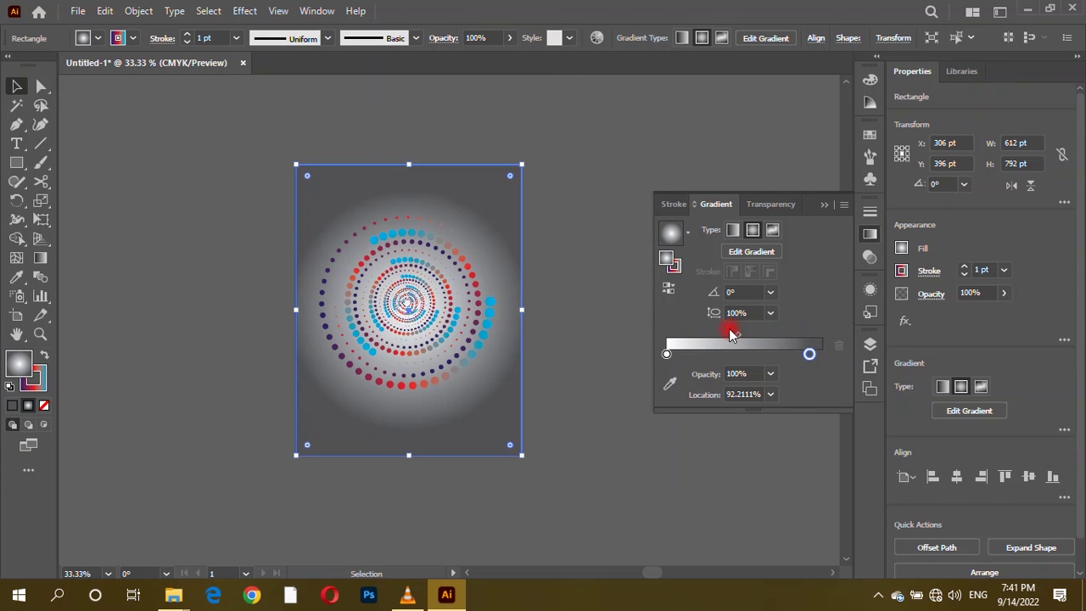
pyautogui.moveTo(738, 336); pyautogui.dragTo(807, 335)
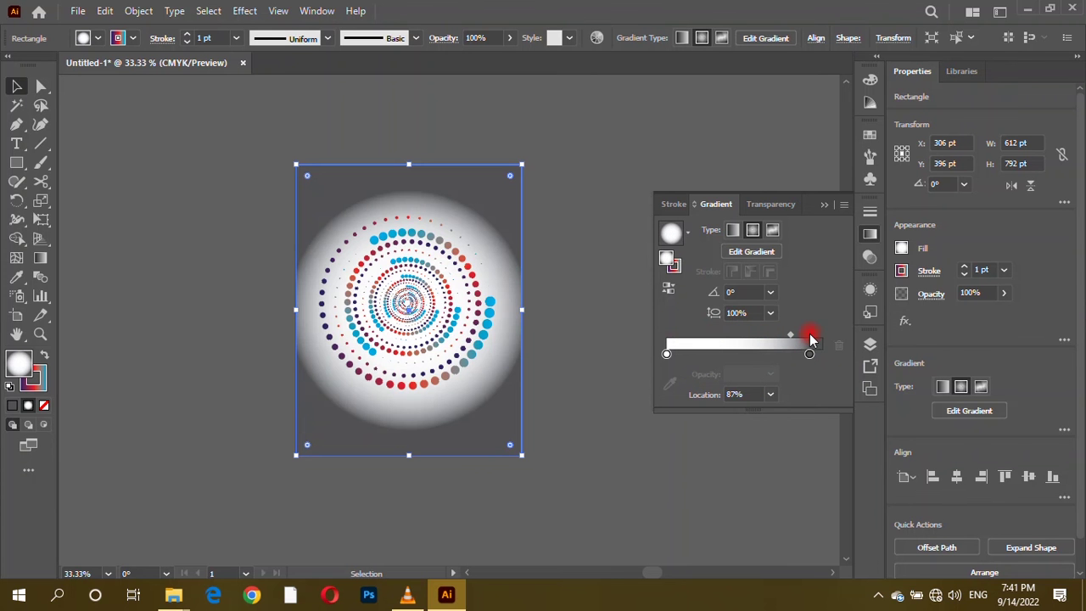
pyautogui.hotkey('ctrl', 'z')
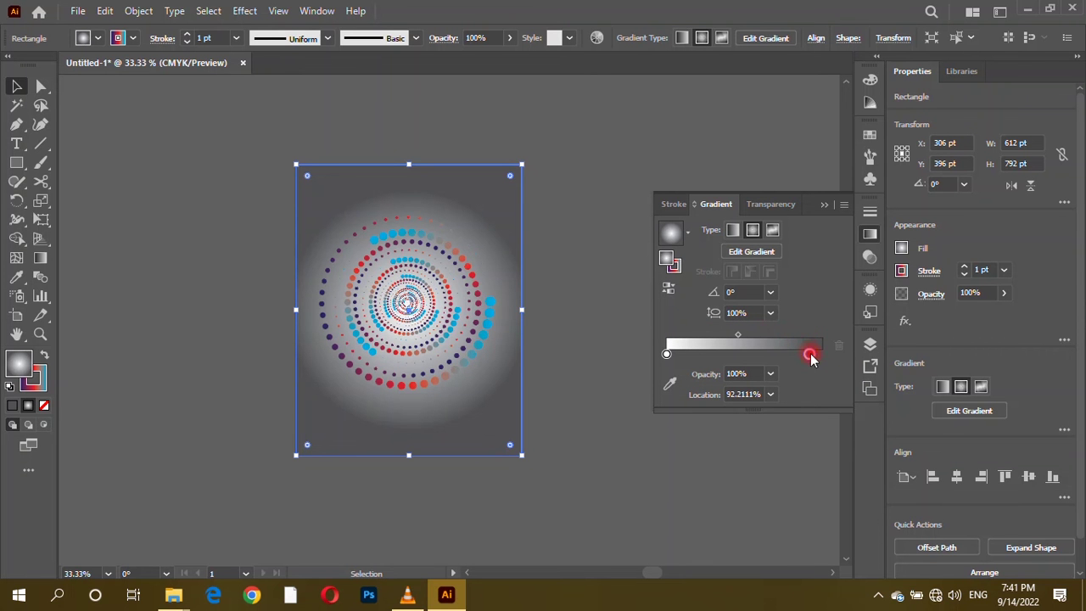
pyautogui.moveTo(810, 355); pyautogui.dragTo(818, 354)
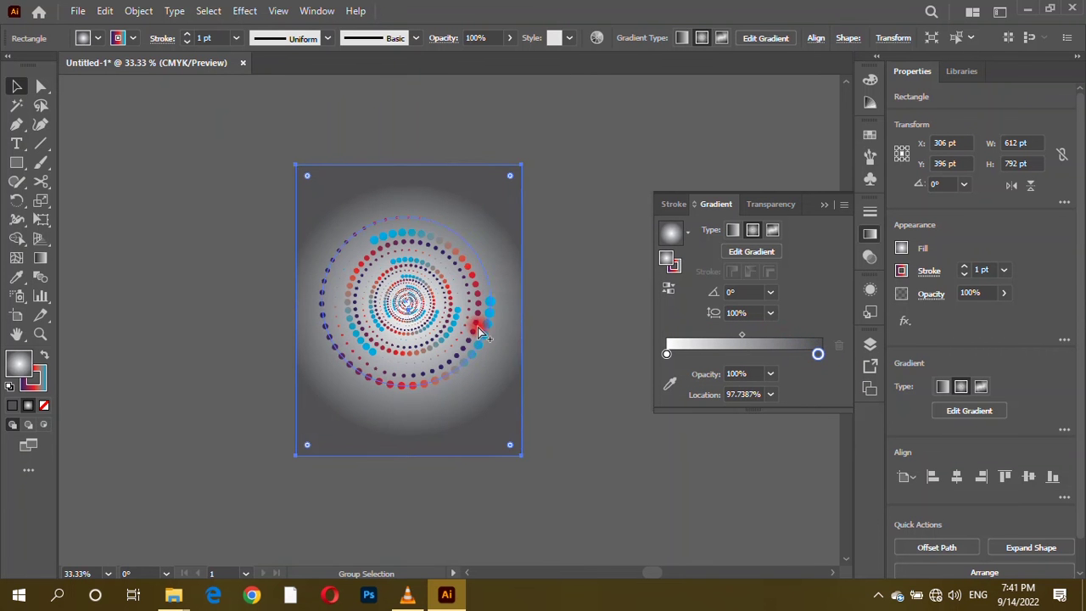
# With the Gradient tool, drag the radial gradient's outer end far beyond the artboard for a broad fade
pyautogui.click(40, 254)
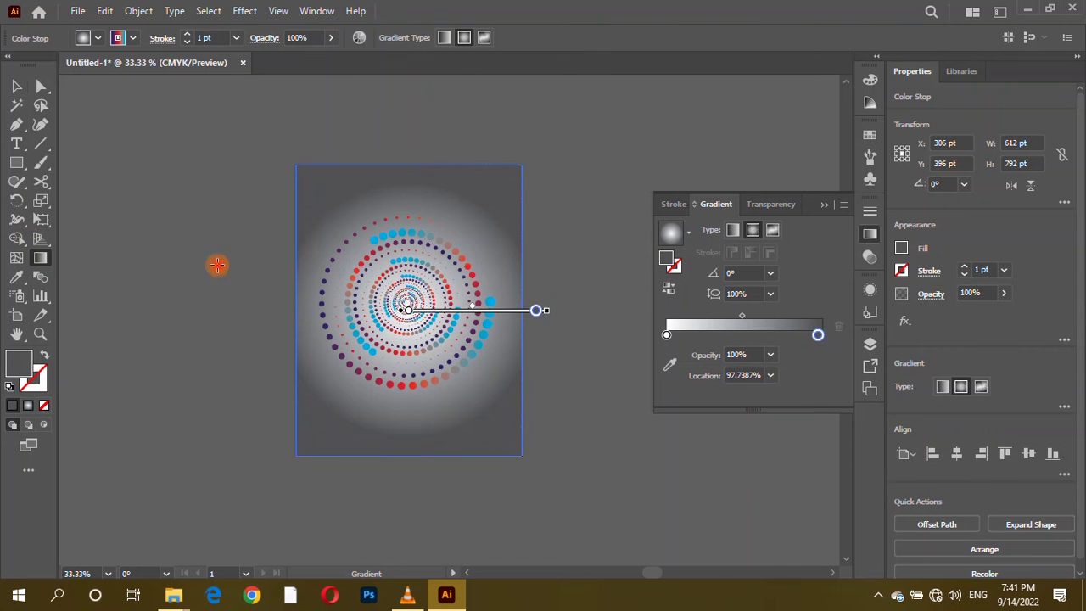
pyautogui.click(536, 311)
pyautogui.moveTo(544, 315); pyautogui.dragTo(716, 330)
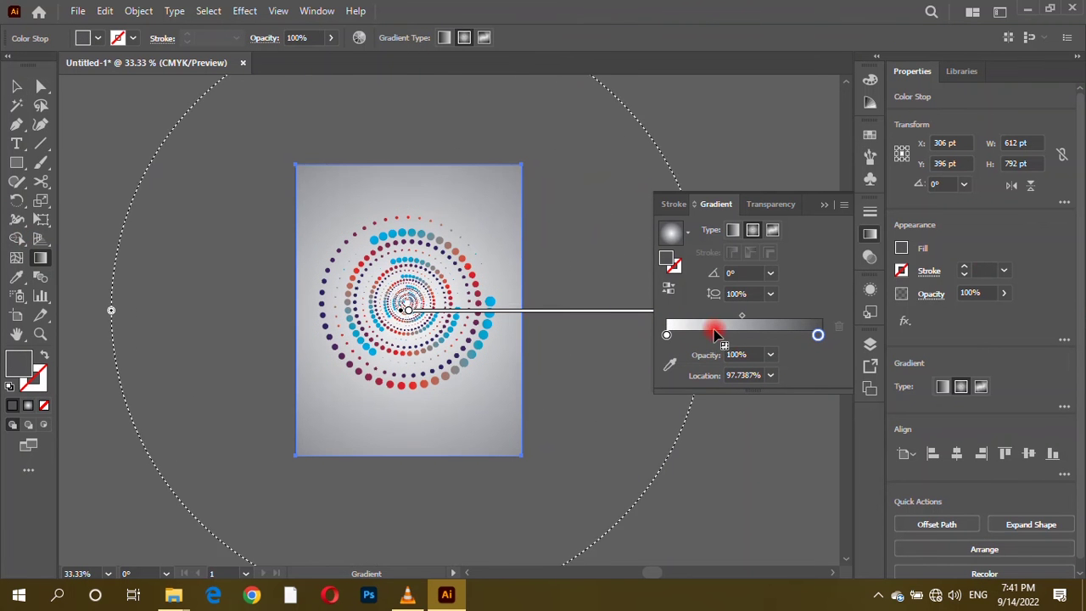
pyautogui.click(16, 86)
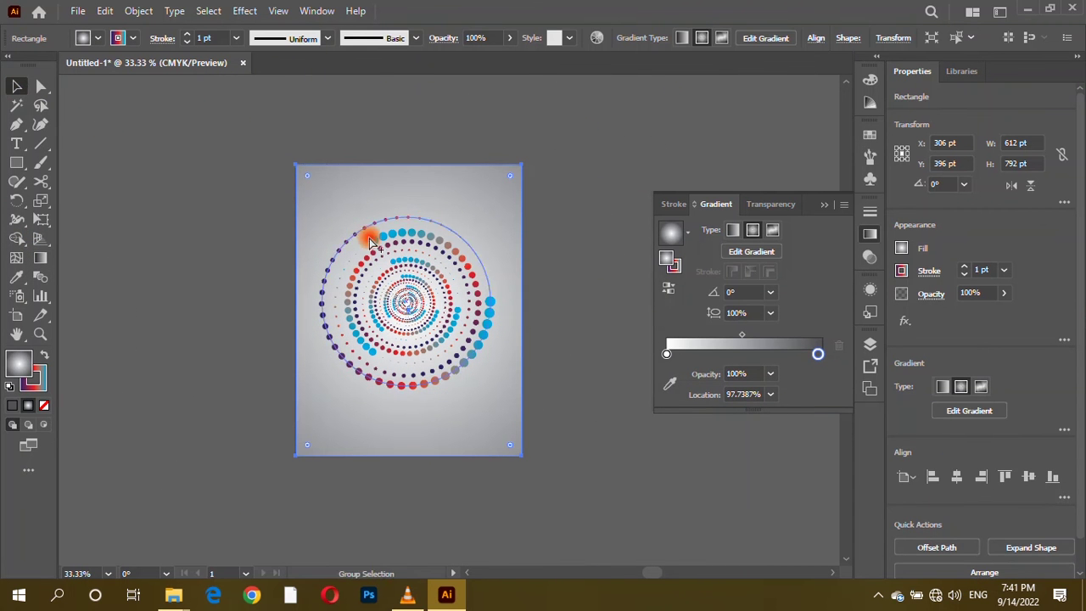
pyautogui.keyDown('alt'); pyautogui.scroll(2, 382, 237); pyautogui.keyUp('alt')
pyautogui.scroll(-1, 551, 458)
# Select the dotted spiral, add a Drop Shadow effect, and set its initial blur to 1 pt
pyautogui.click(701, 478)
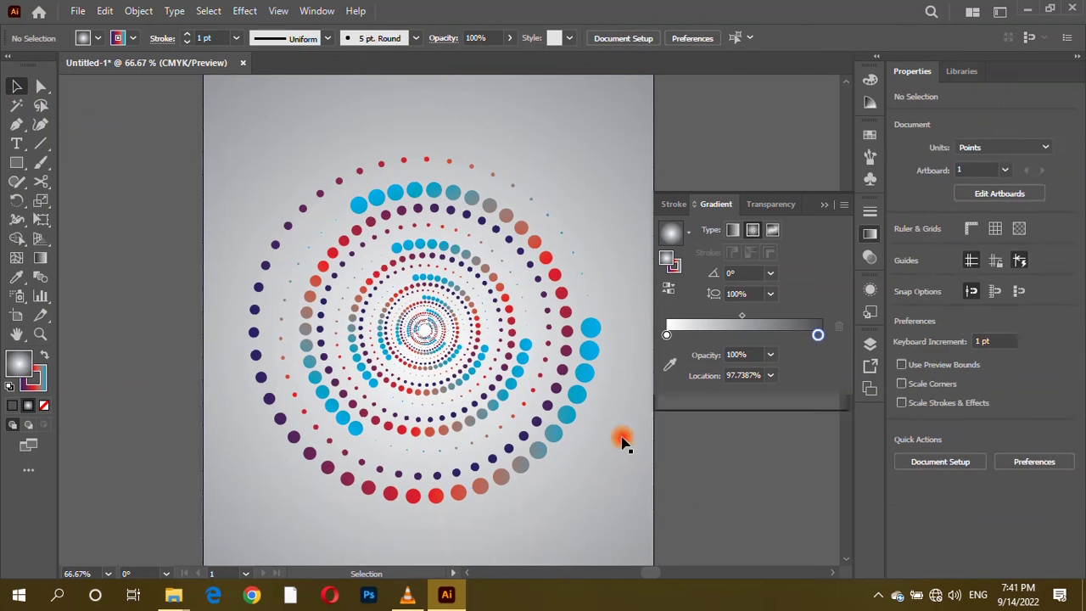
pyautogui.click(563, 407)
pyautogui.click(244, 10)
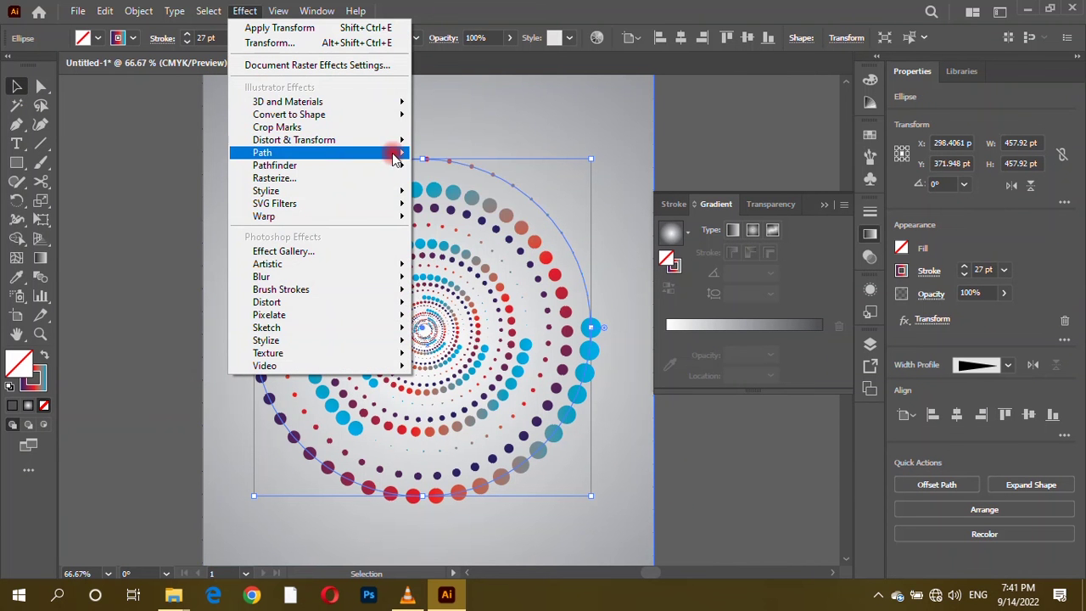
pyautogui.moveTo(322, 191)
pyautogui.click(469, 191)
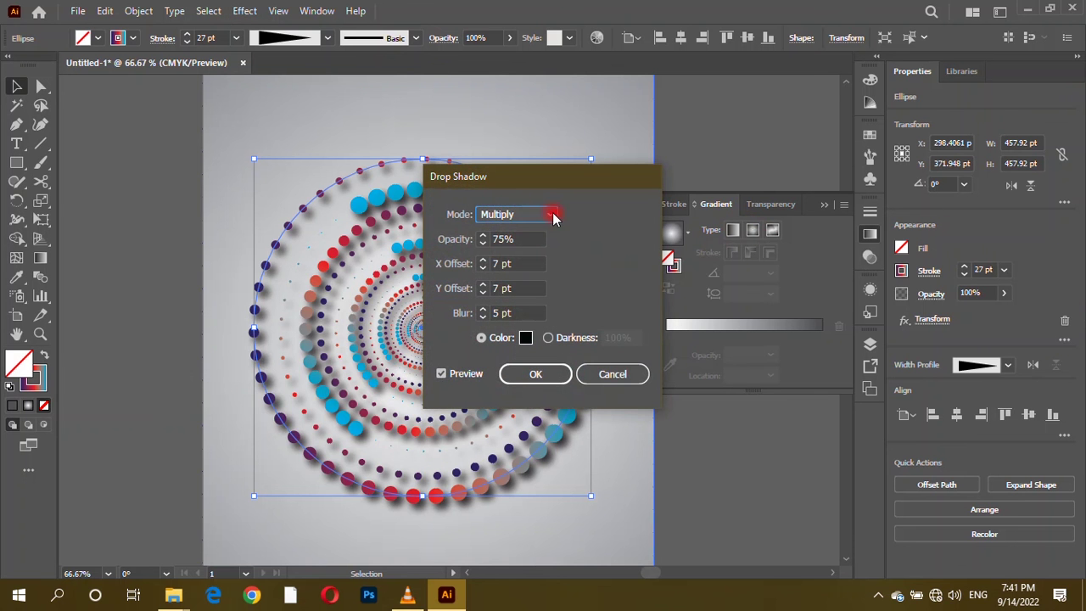
pyautogui.moveTo(523, 183); pyautogui.dragTo(779, 184)
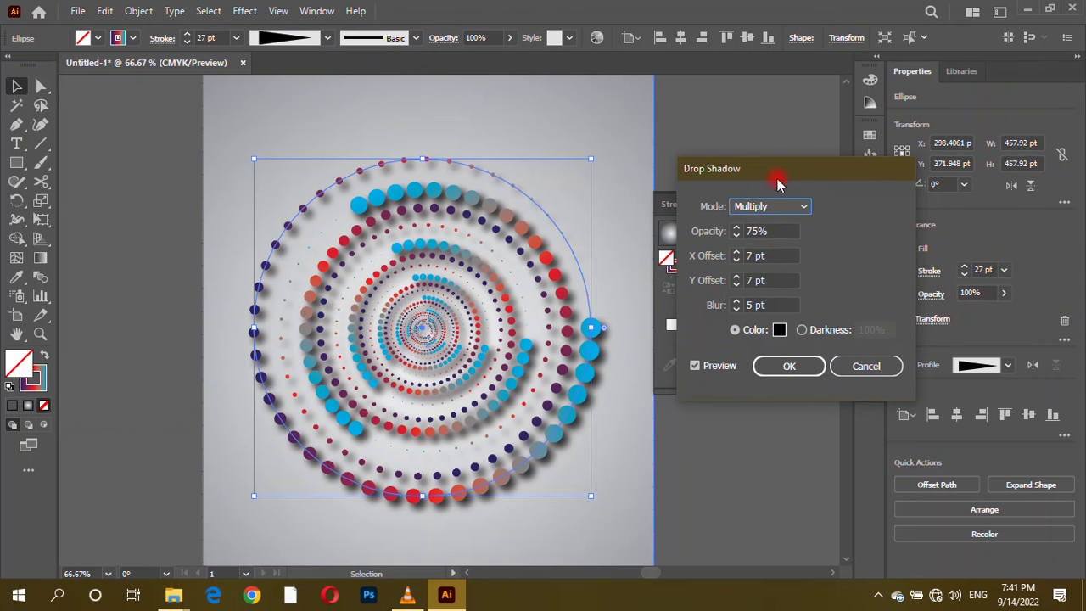
pyautogui.click(781, 305)
pyautogui.press('Down')
pyautogui.press('Down')
pyautogui.press('Down')
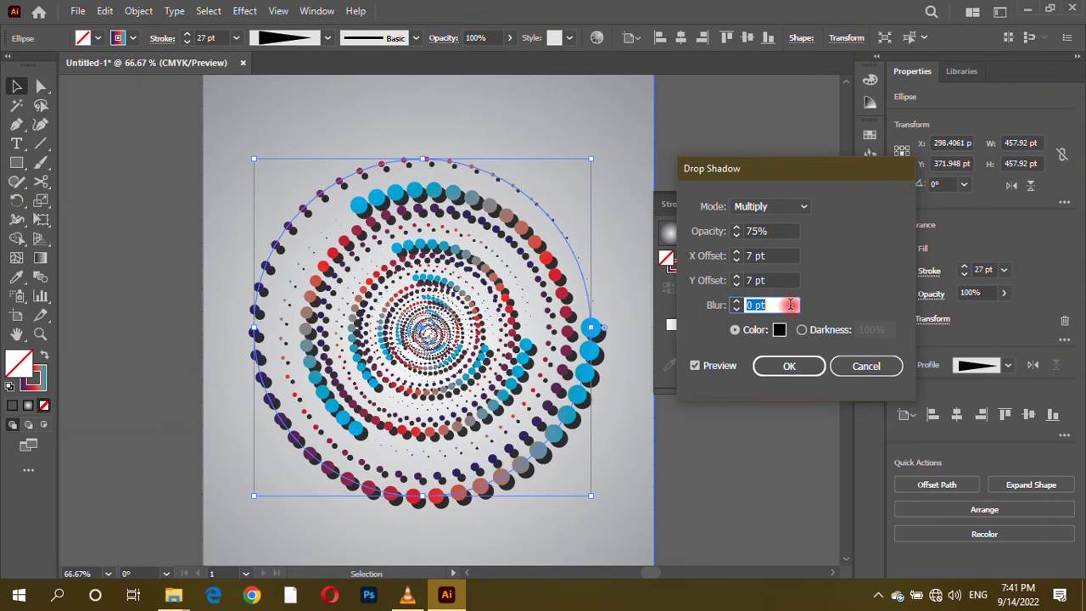
pyautogui.press('Up')
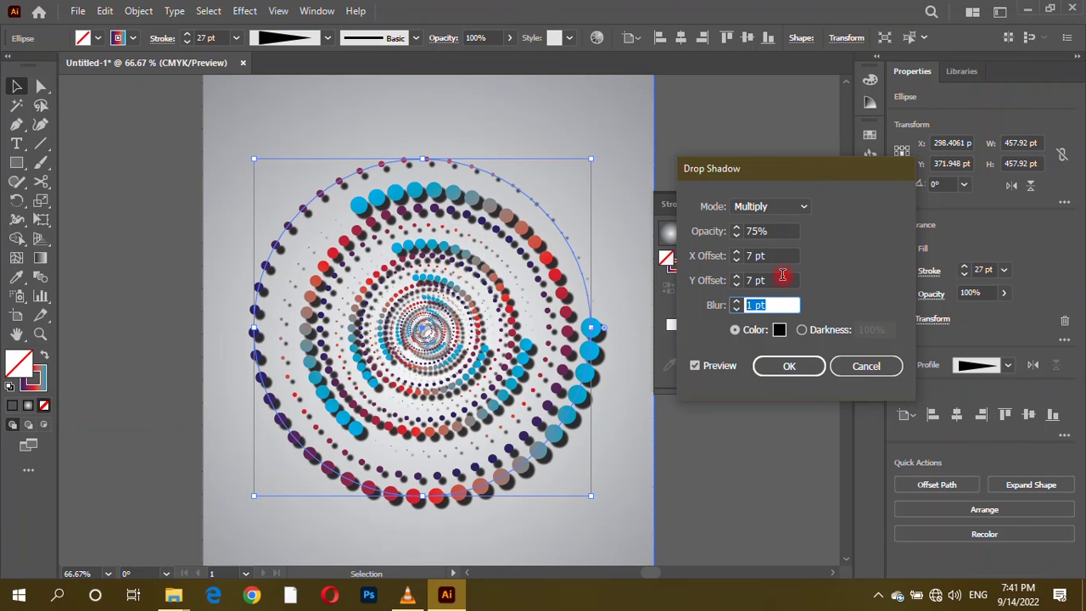
# Finish the spiral's drop shadow with X offset 1 pt, Y offset 6 pt and 3 pt blur
pyautogui.click(782, 279)
pyautogui.press('Down')
pyautogui.press('Down')
pyautogui.press('Down')
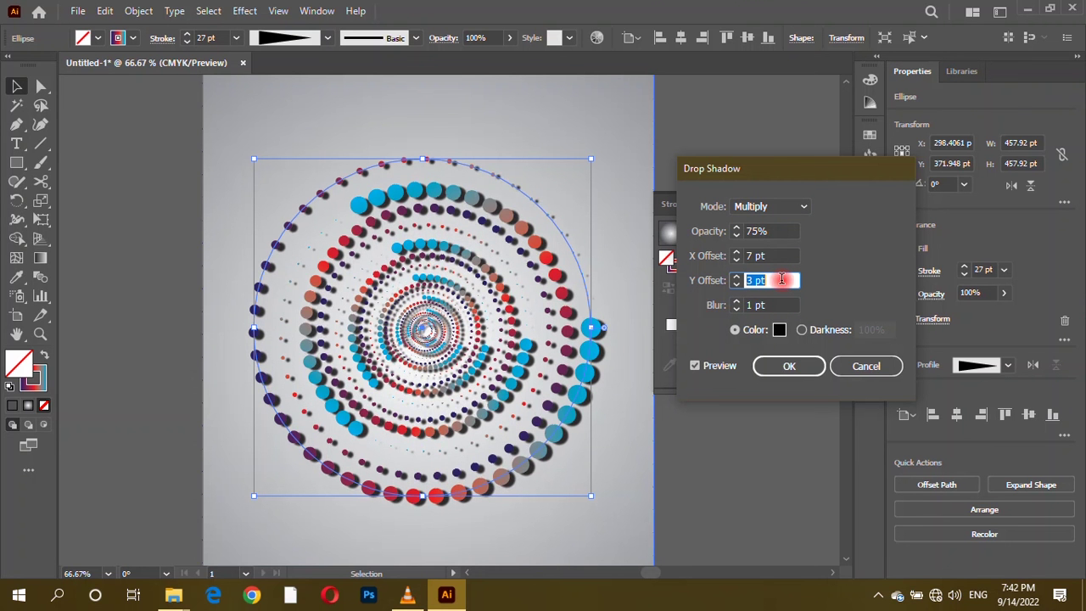
pyautogui.press('Up')
pyautogui.press('Up')
pyautogui.press('Up')
pyautogui.click(779, 256)
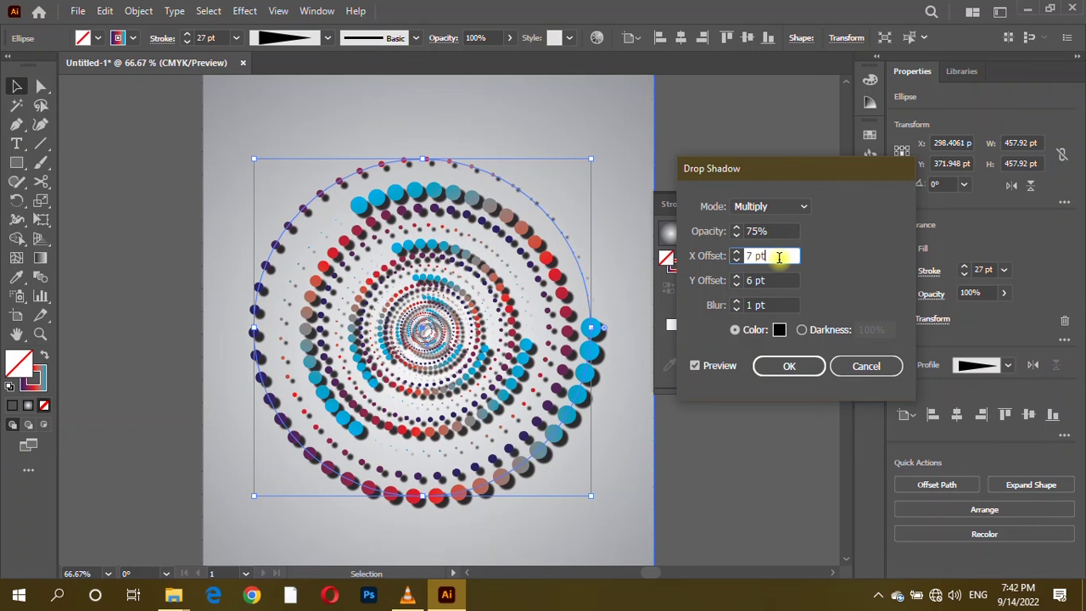
pyautogui.press('Down')
pyautogui.press('Down')
pyautogui.press('Down')
pyautogui.press('Down')
pyautogui.press('Down')
pyautogui.press('Down')
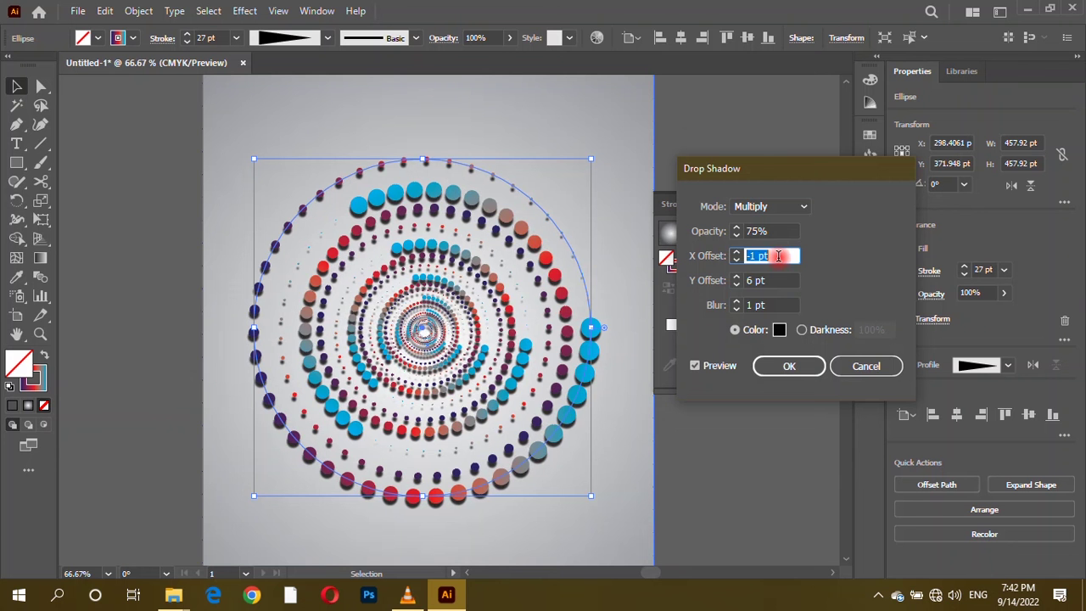
pyautogui.press('Down')
pyautogui.press('Up')
pyautogui.click(772, 306)
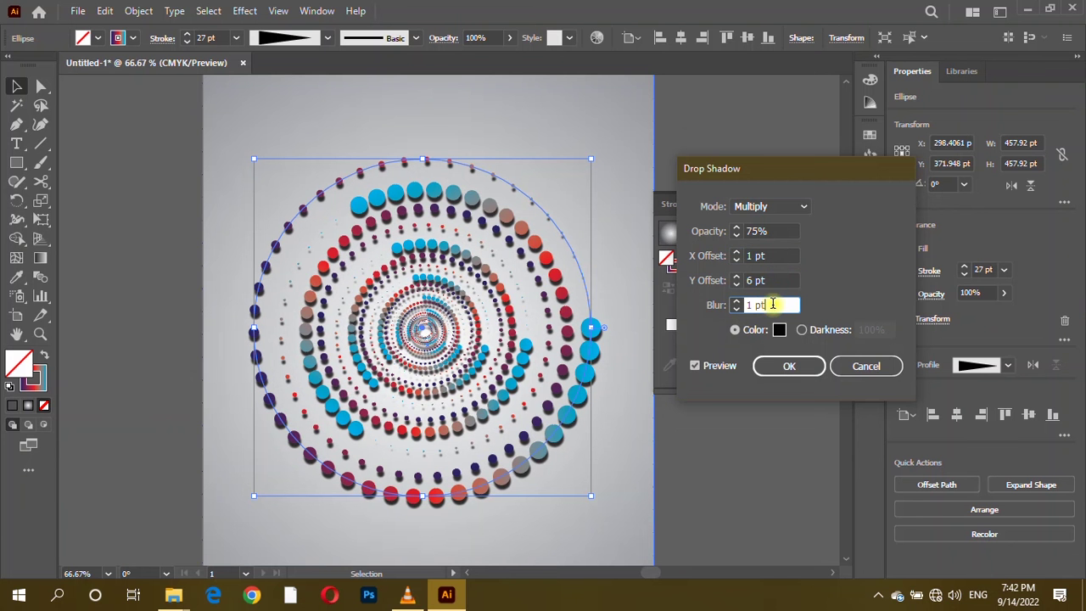
pyautogui.press('Up')
pyautogui.press('Up')
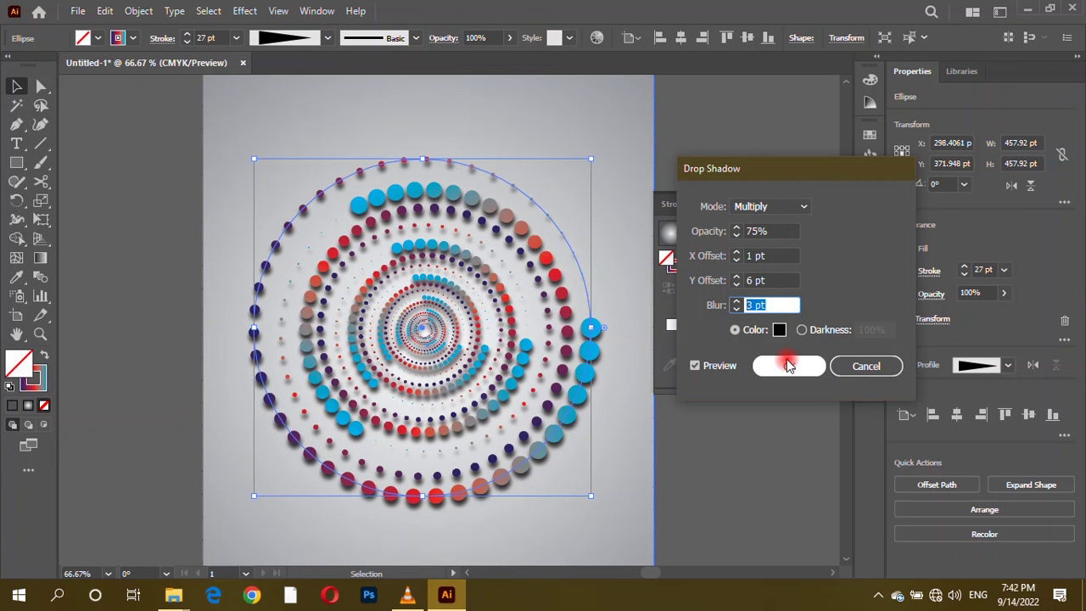
pyautogui.click(787, 365)
# Select the background rectangle and move its radial gradient midpoint to about 74%
pyautogui.click(711, 140)
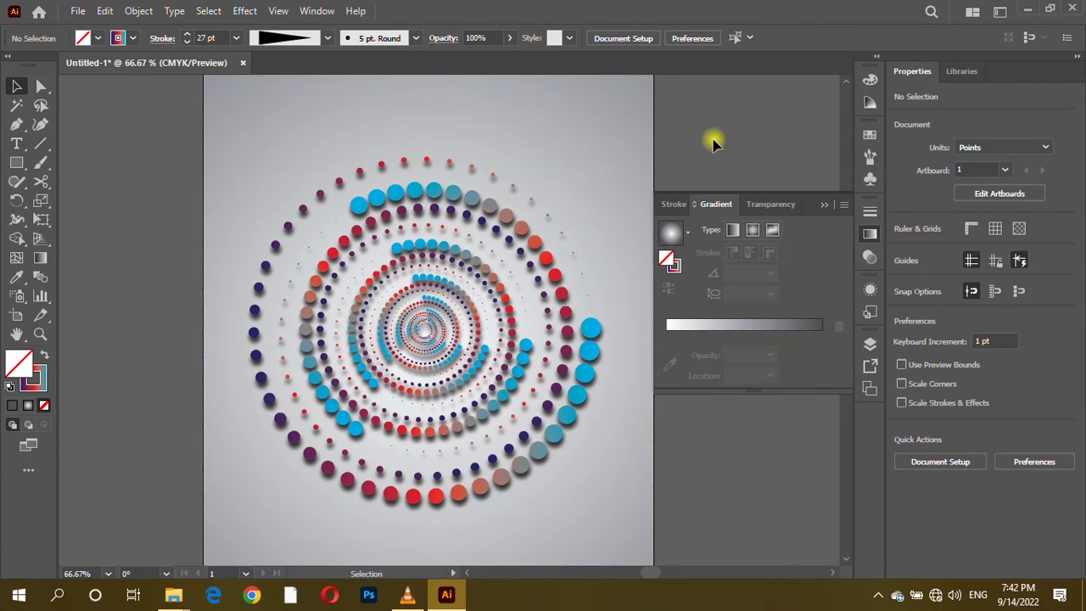
pyautogui.scroll(-2, 617, 179)
pyautogui.click(589, 368)
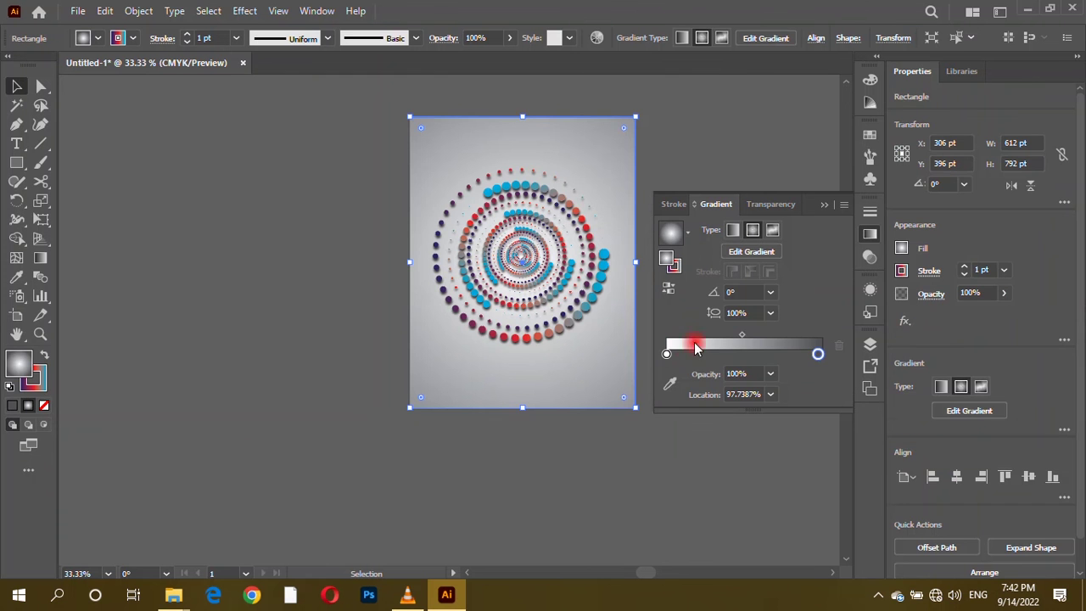
pyautogui.moveTo(741, 334)
pyautogui.mouseDown()
pyautogui.moveTo(764, 336)
pyautogui.moveTo(731, 340)
pyautogui.mouseUp()
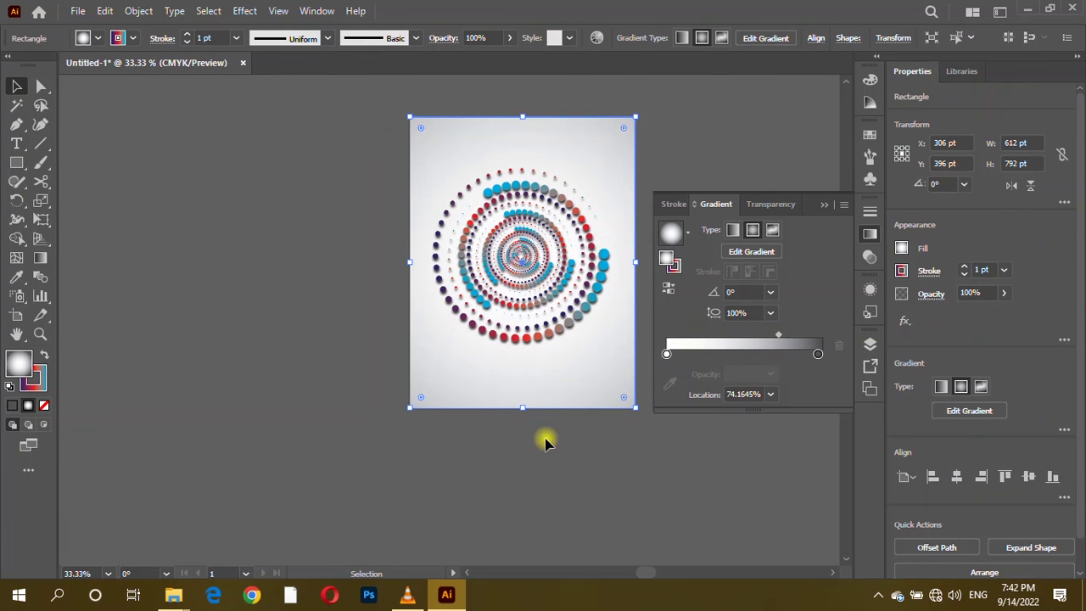